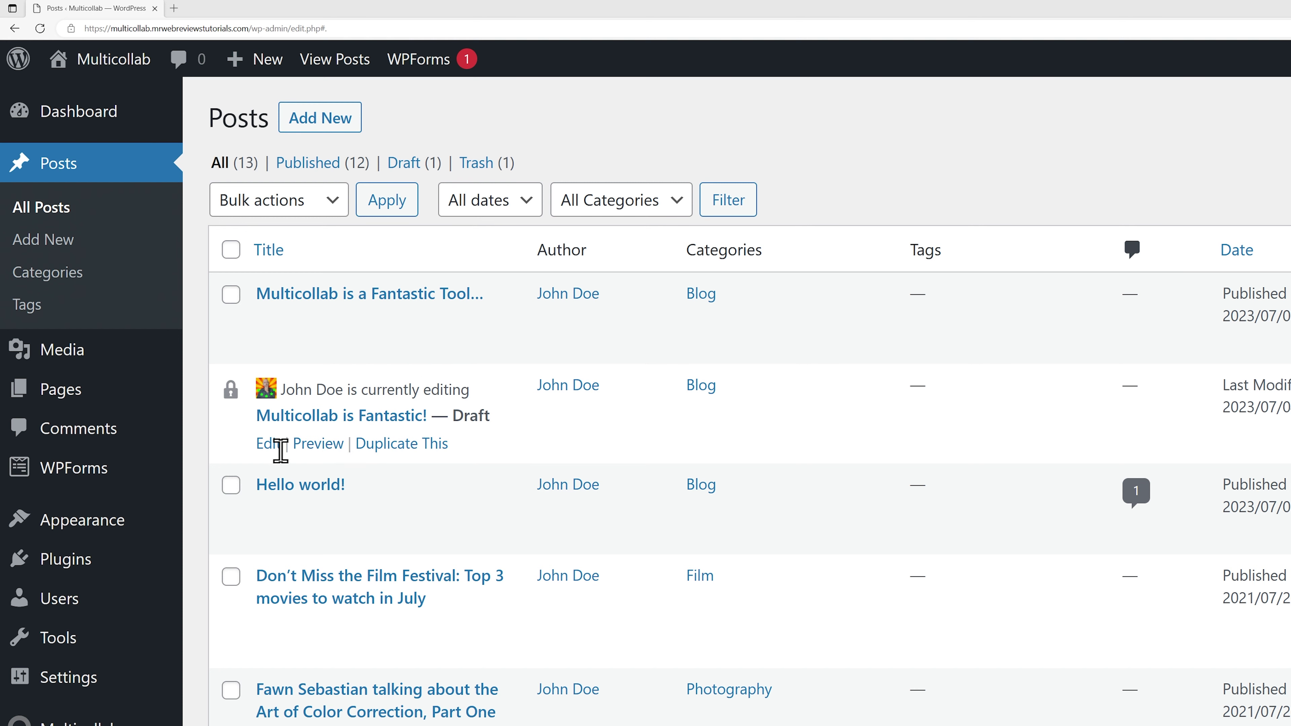
- Open the locked draft 'Multicollab is Fantastic!' and take over editing from the other user
click(269, 444)
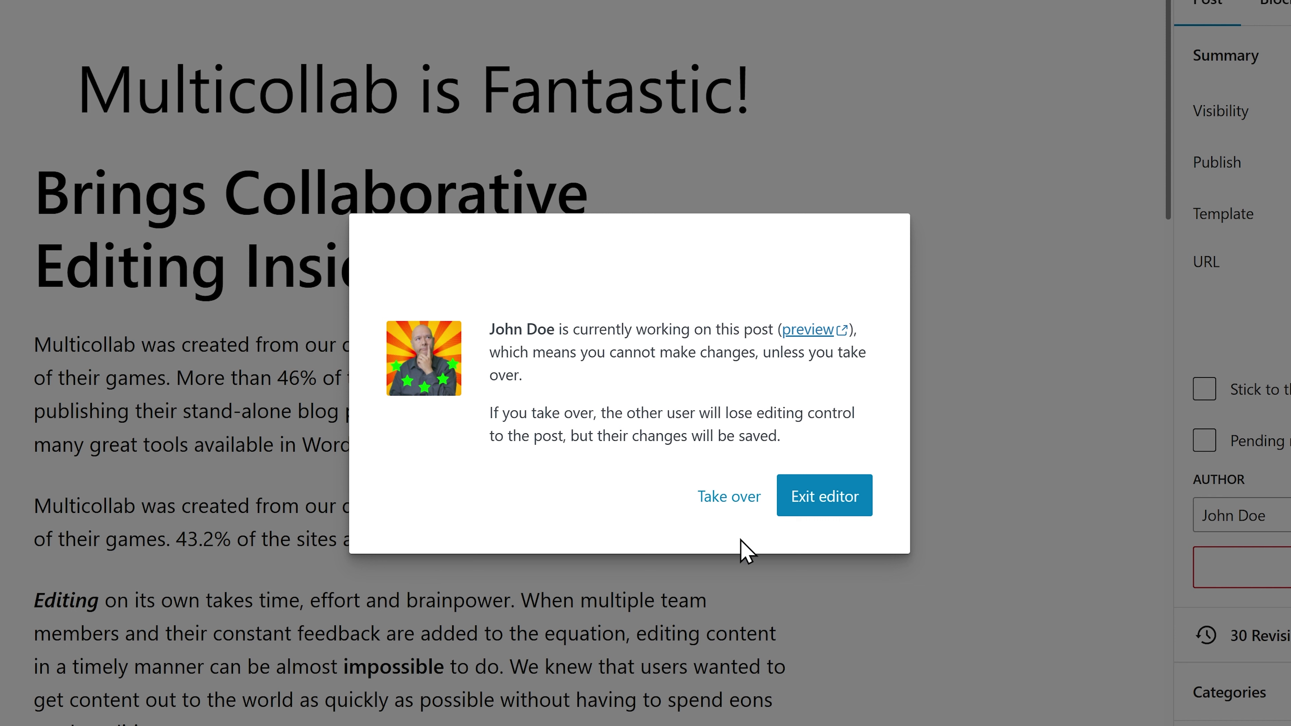
click(741, 506)
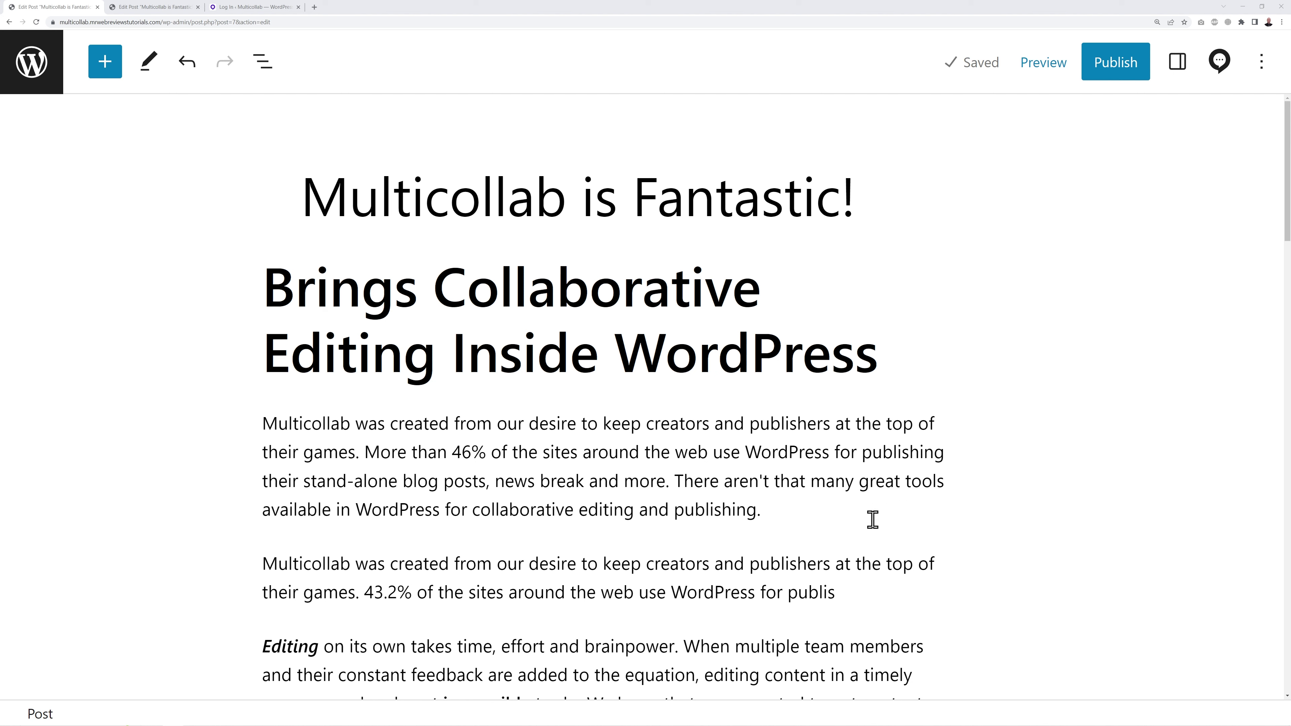
- Share the post with the other administrator, keeping the Viewer role
click(1218, 69)
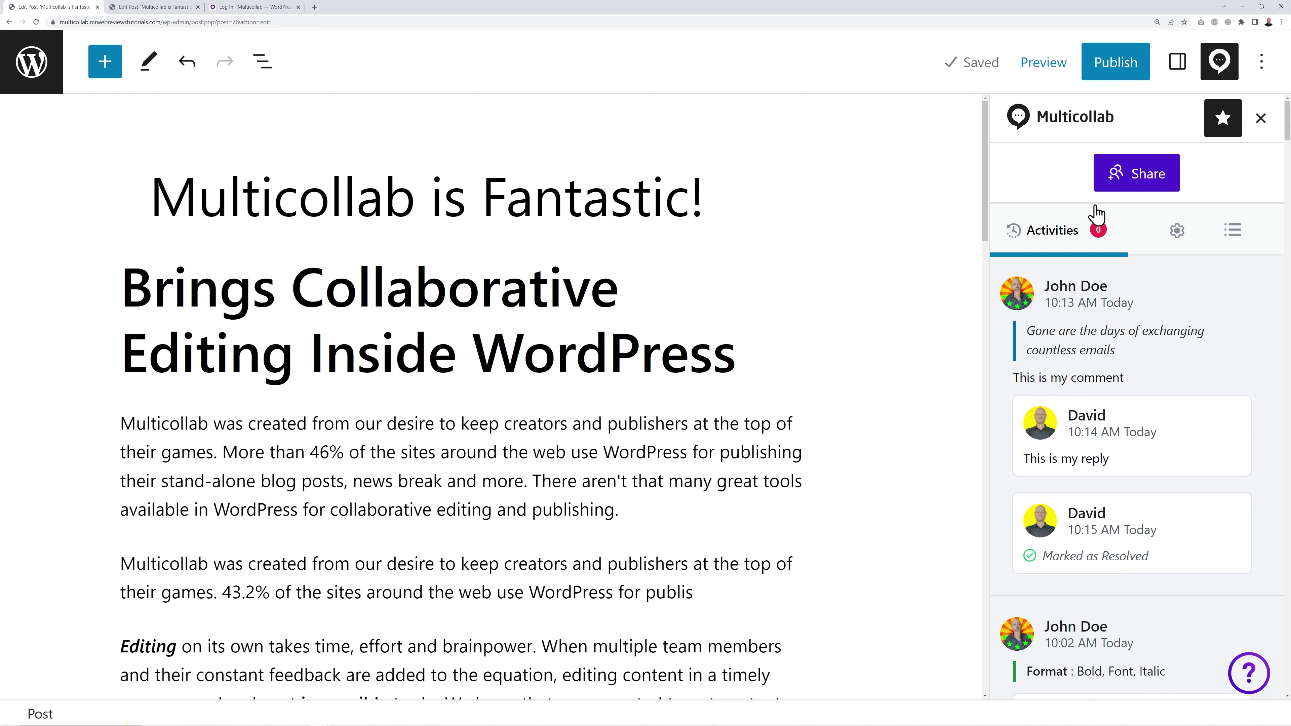
click(1137, 183)
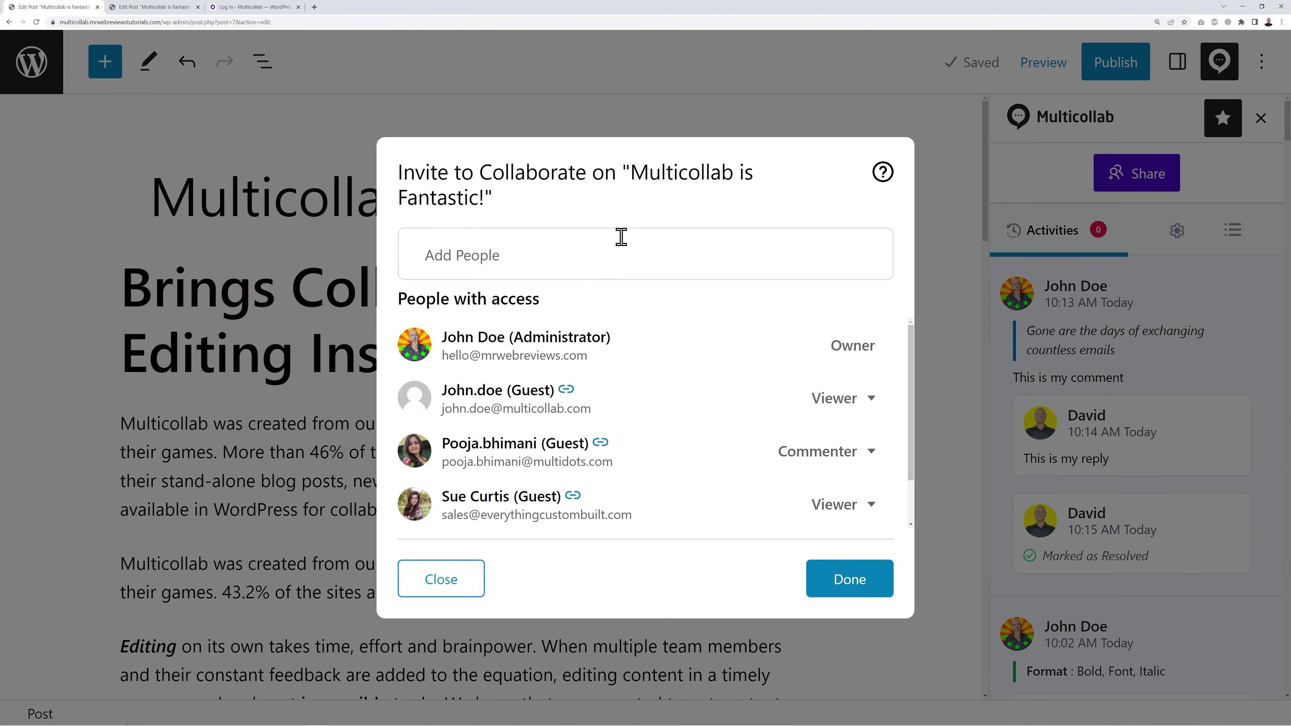
click(594, 260)
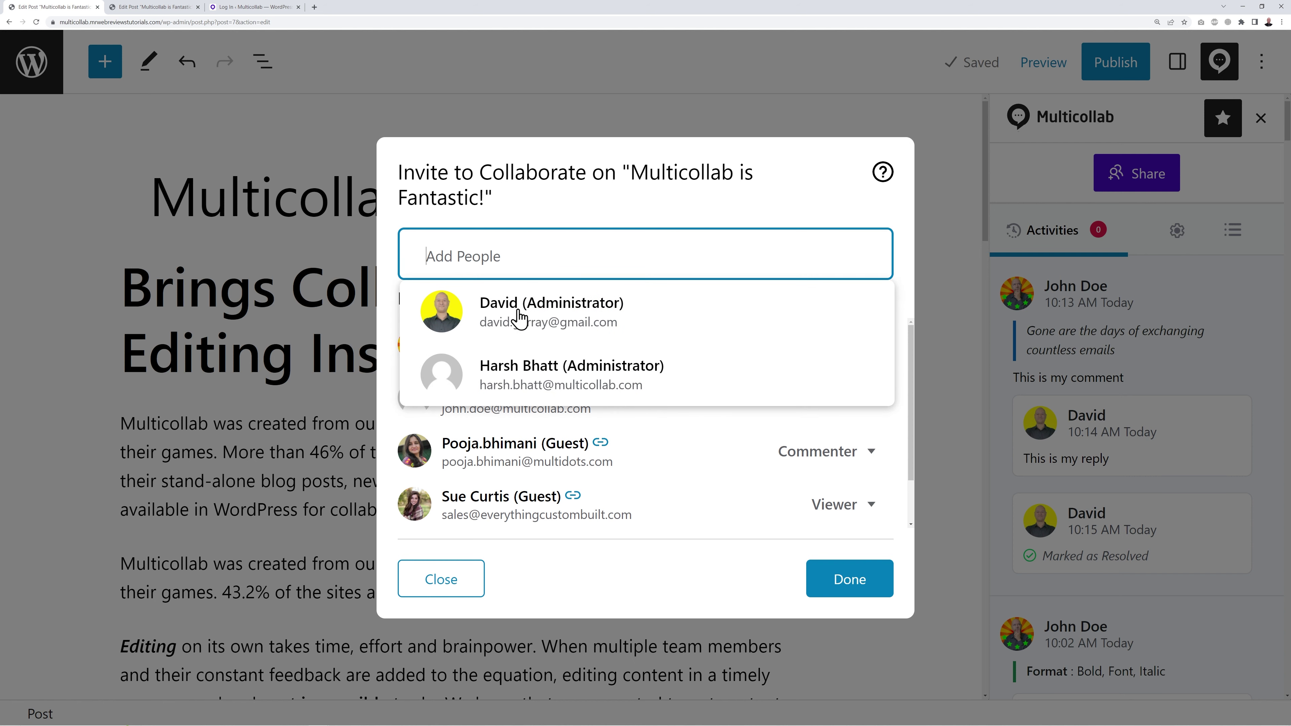
click(520, 320)
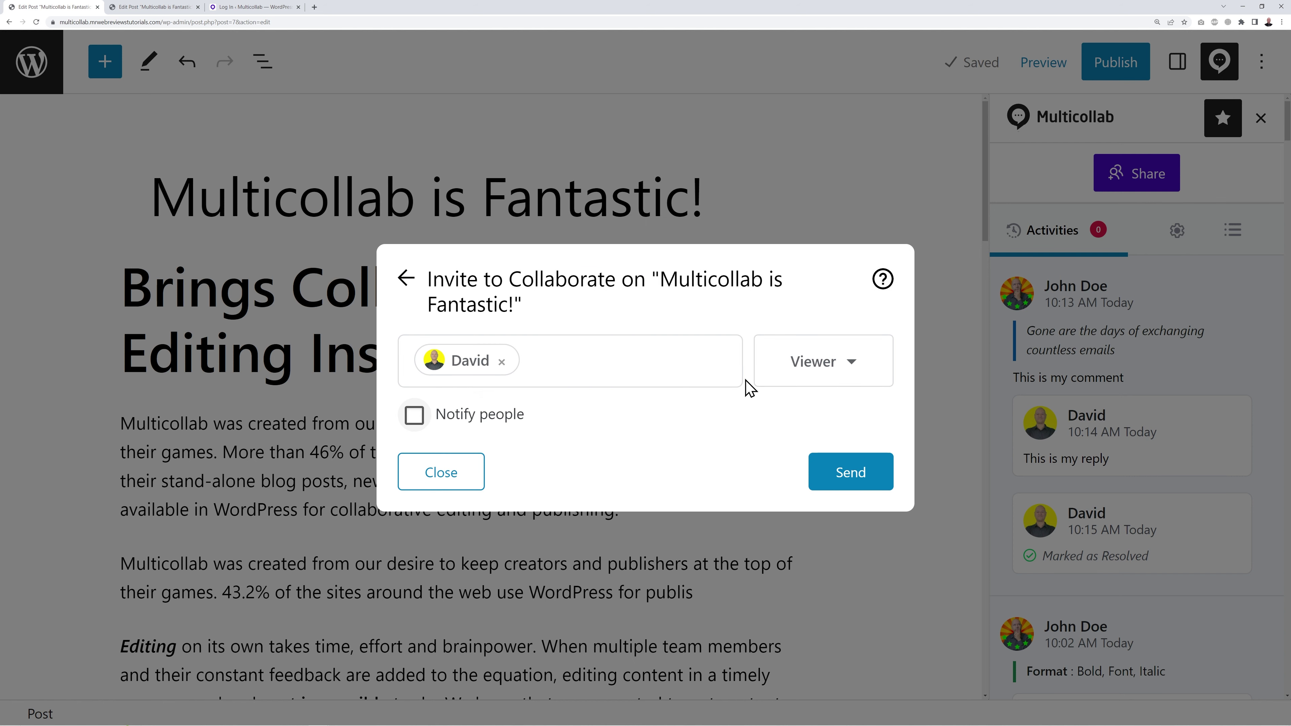
click(849, 366)
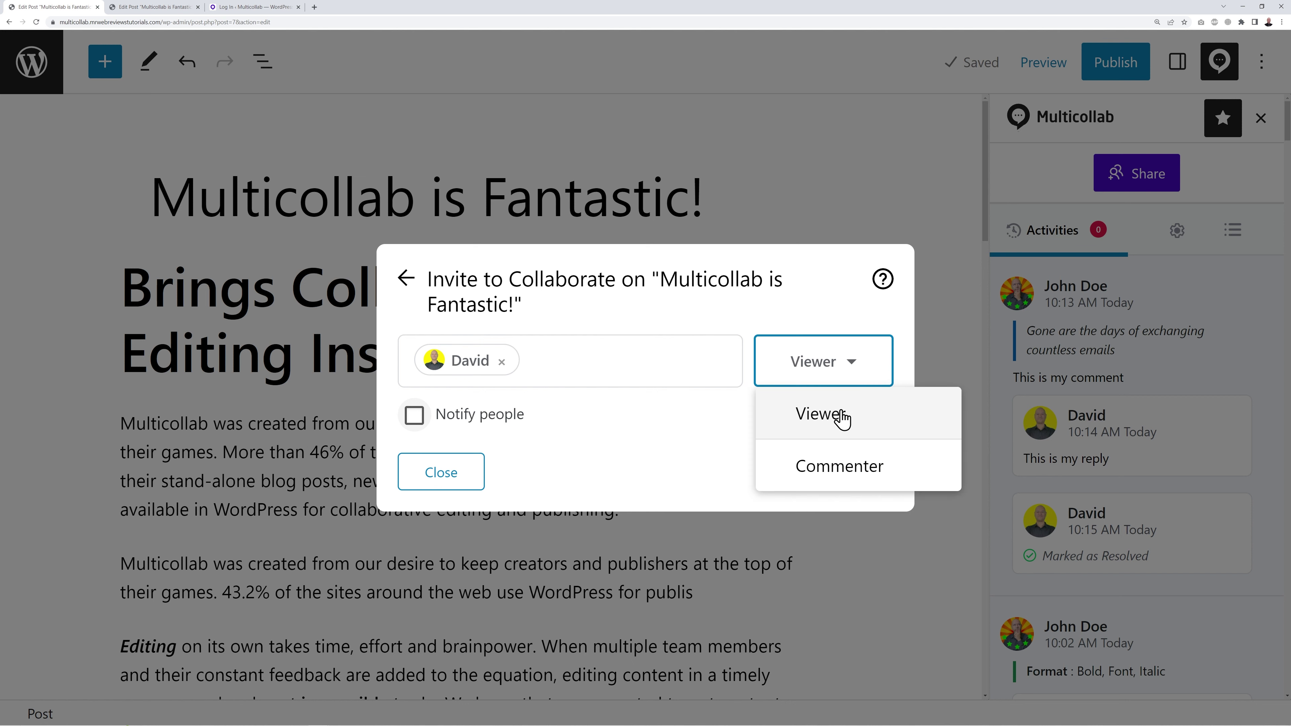
click(549, 422)
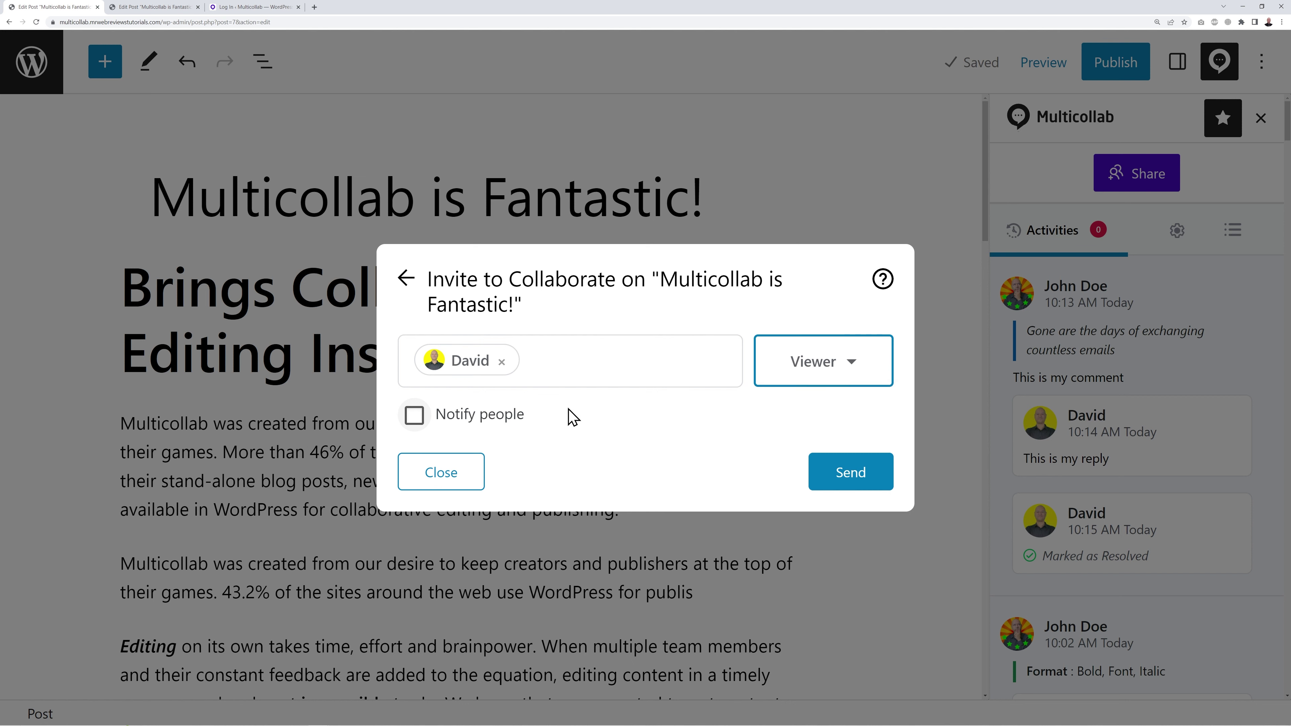
- Notify the invitee with a pasted help-request message and send the invitation
click(415, 416)
click(522, 413)
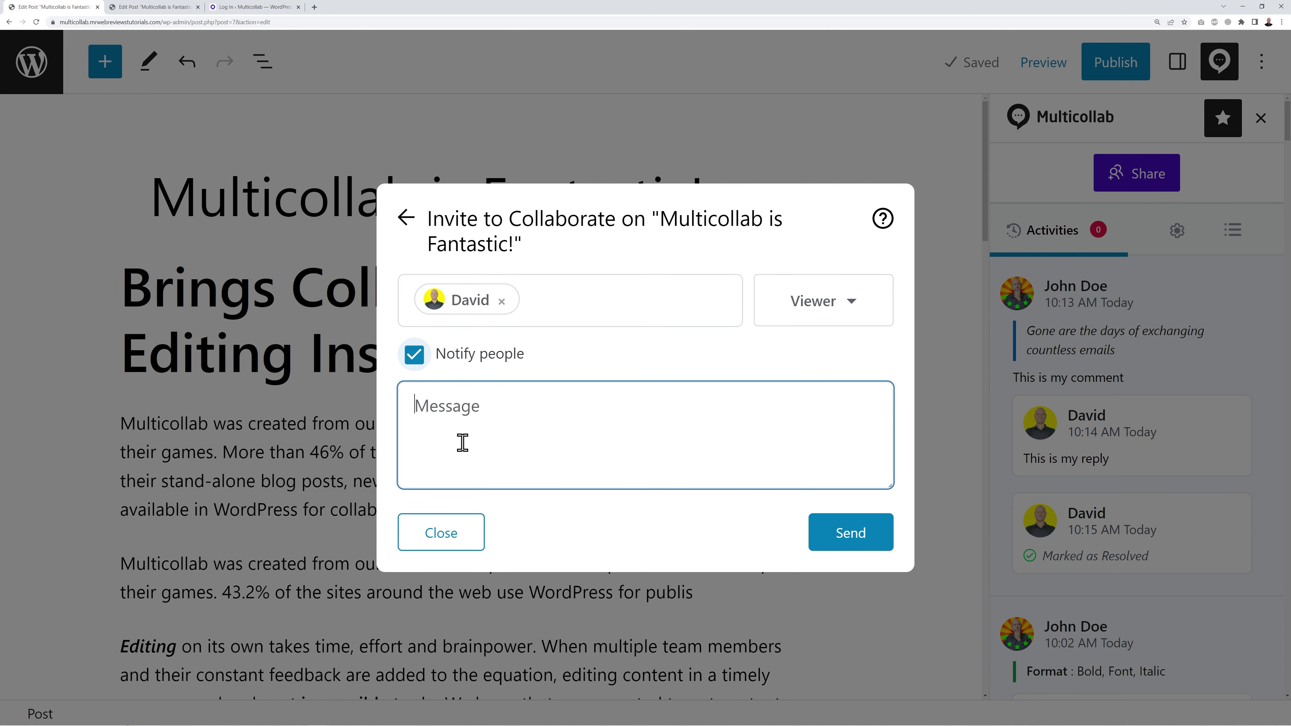
text(Hey Dave, can you help me with this blog post? There are some details I'm not certain about. Thx)
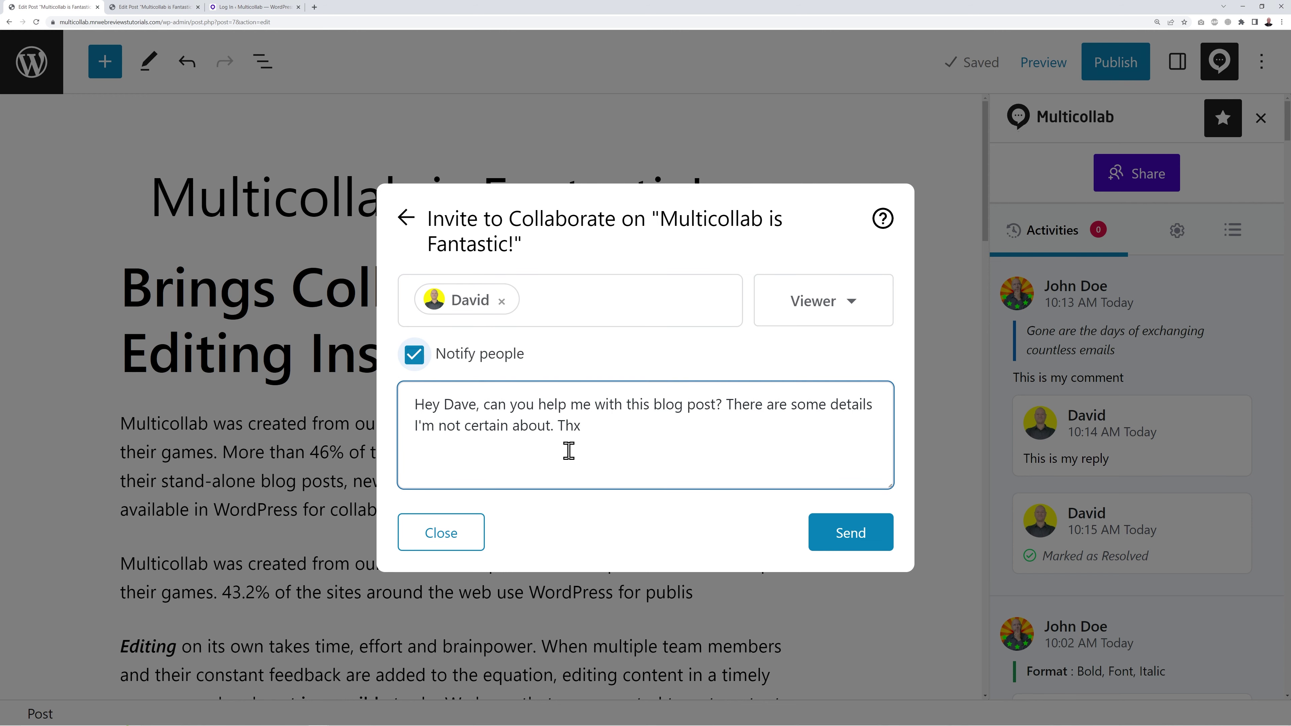
click(850, 534)
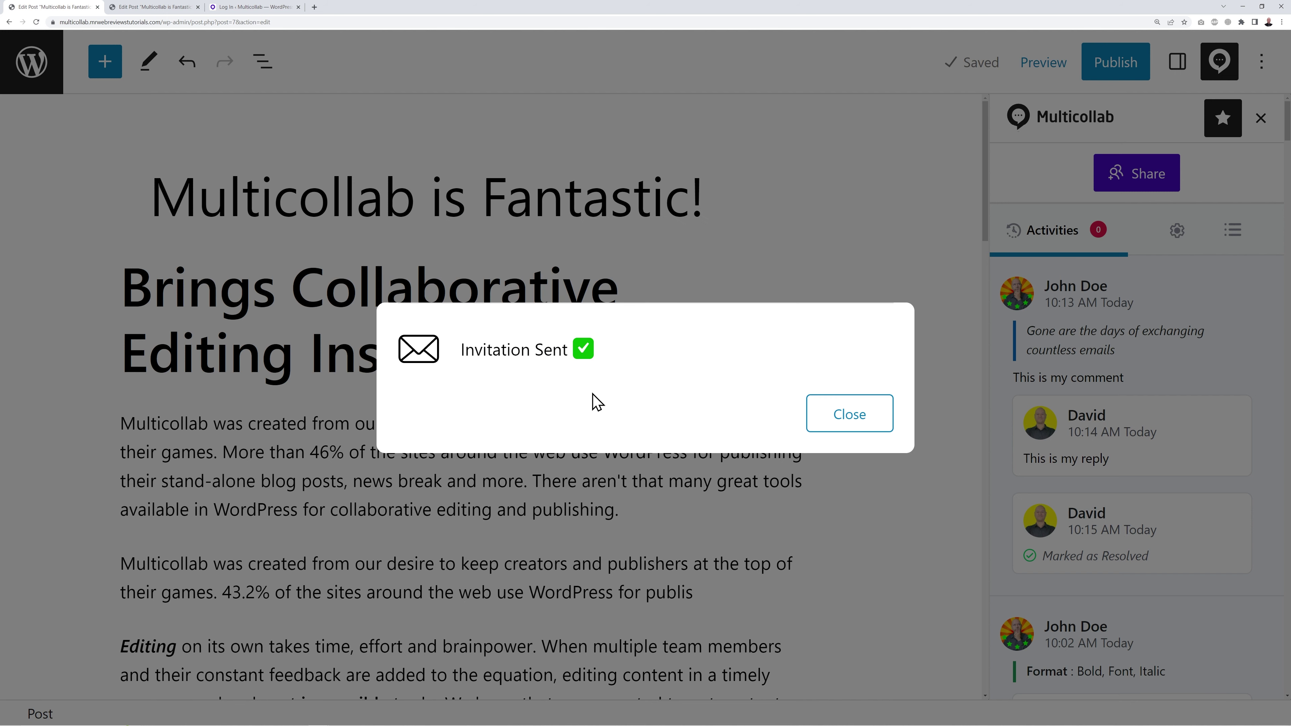
click(839, 425)
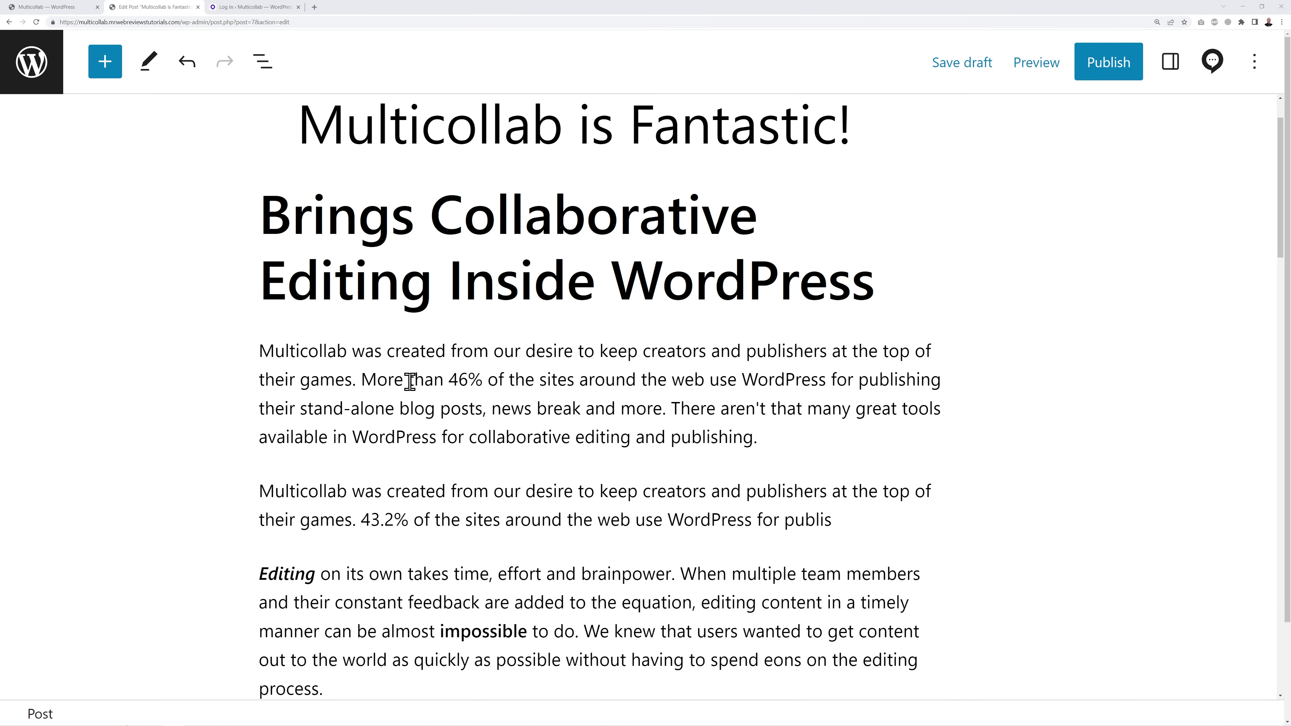
drag(362, 380, 663, 408)
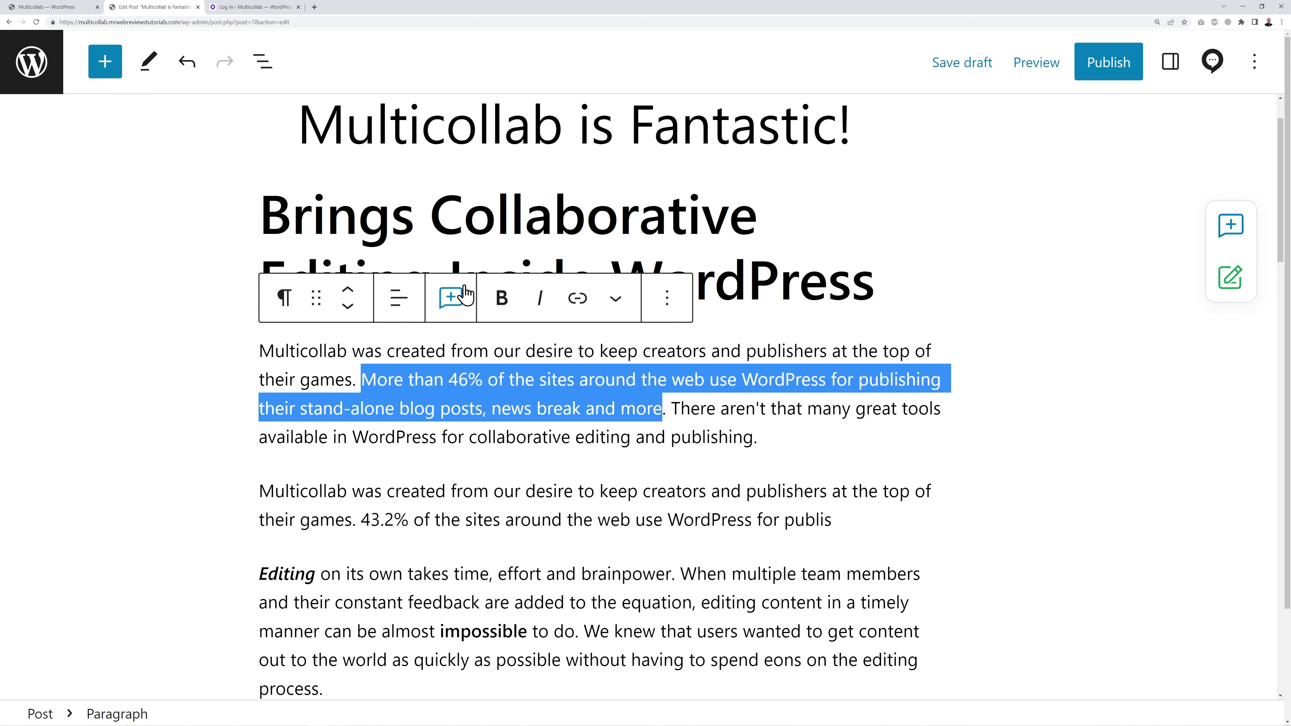
click(450, 298)
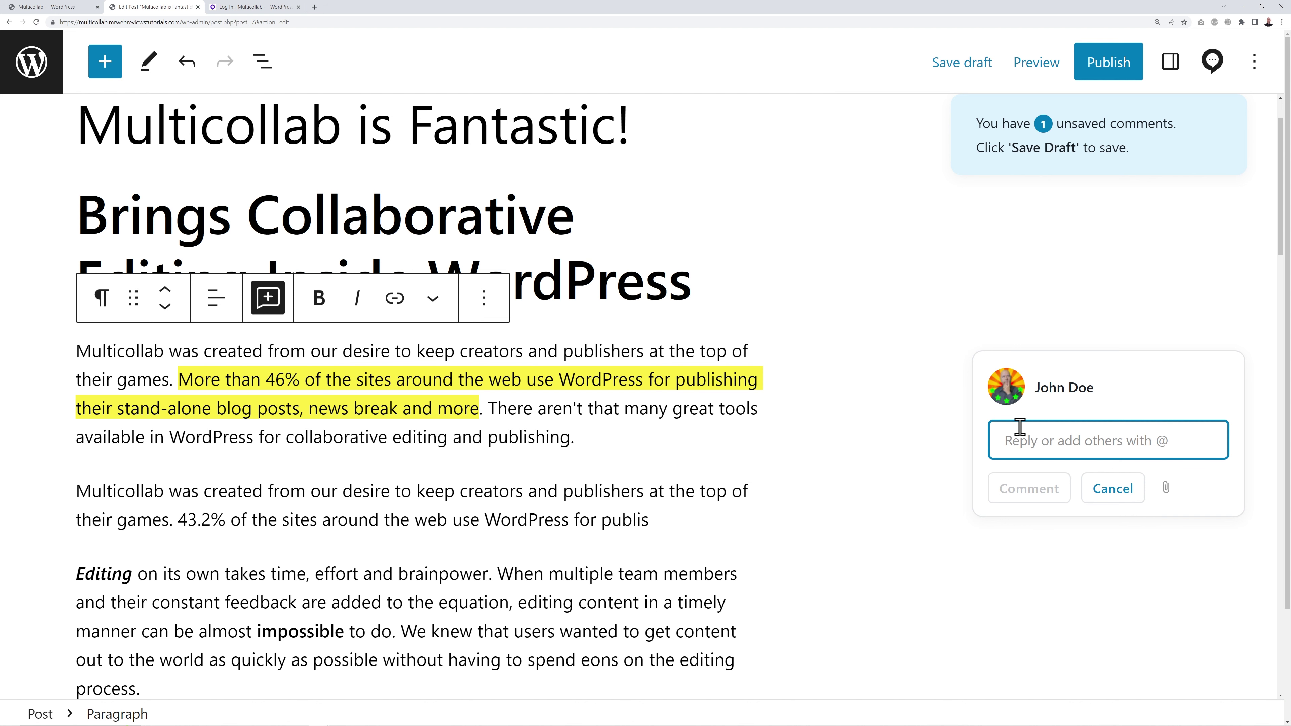
text(@)
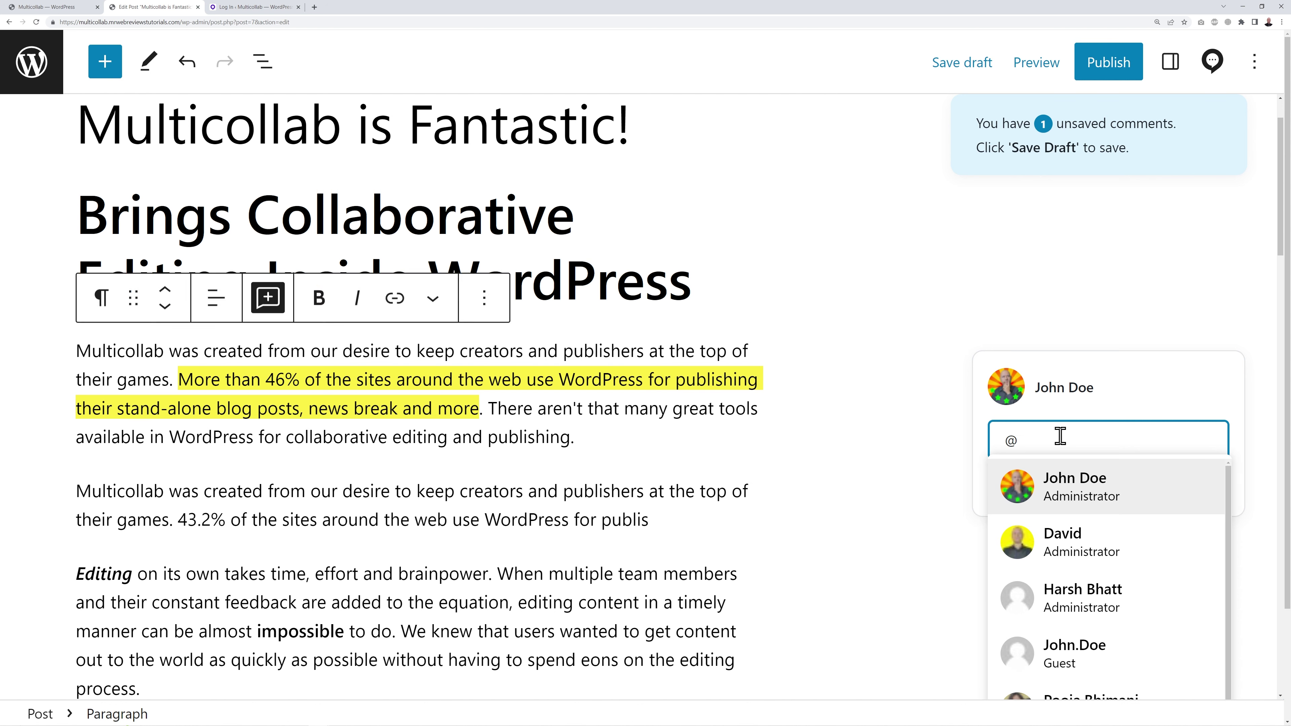
click(1074, 535)
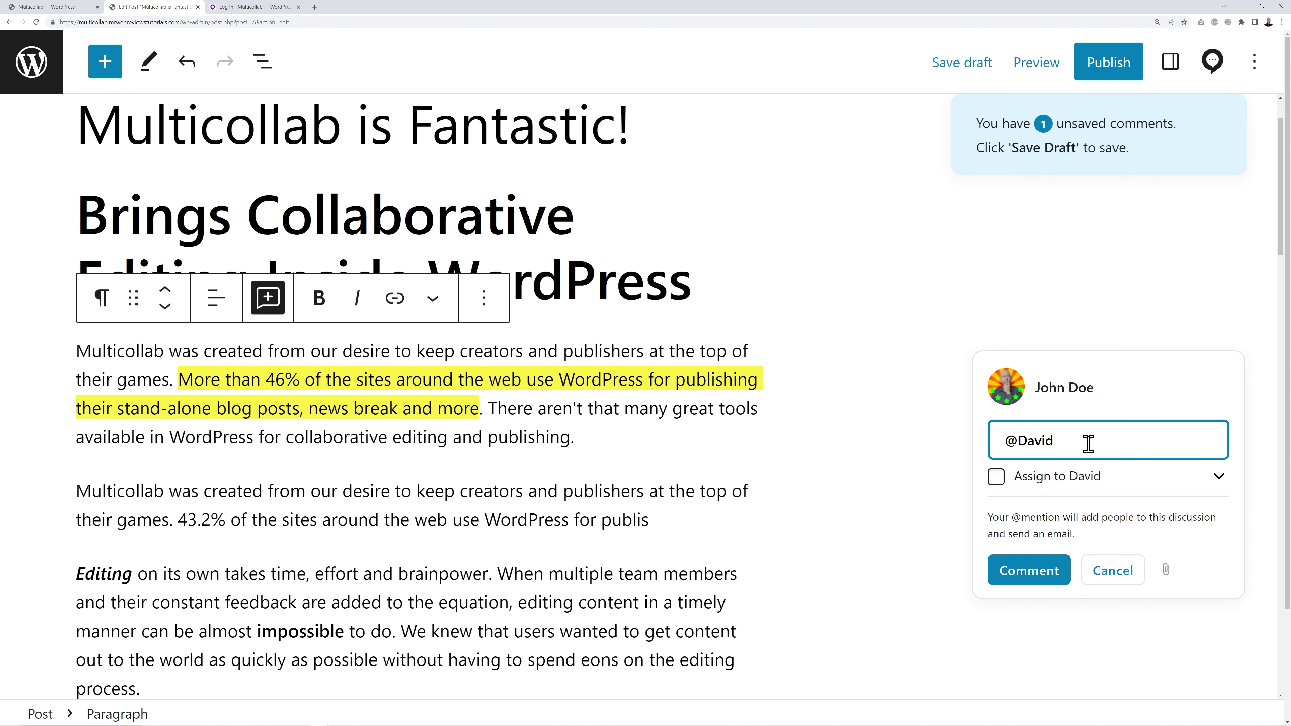
text(Is this stat correct? Can you double-check please?)
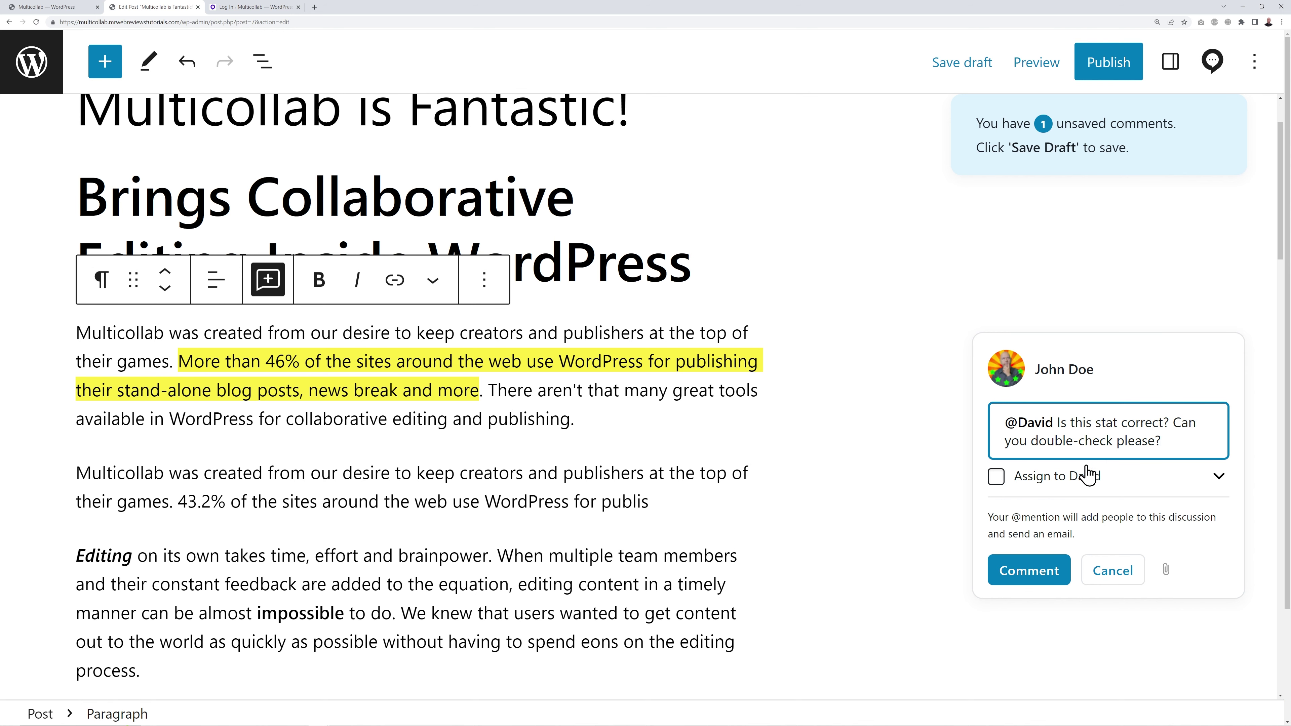
scroll(943, 494, down, 1)
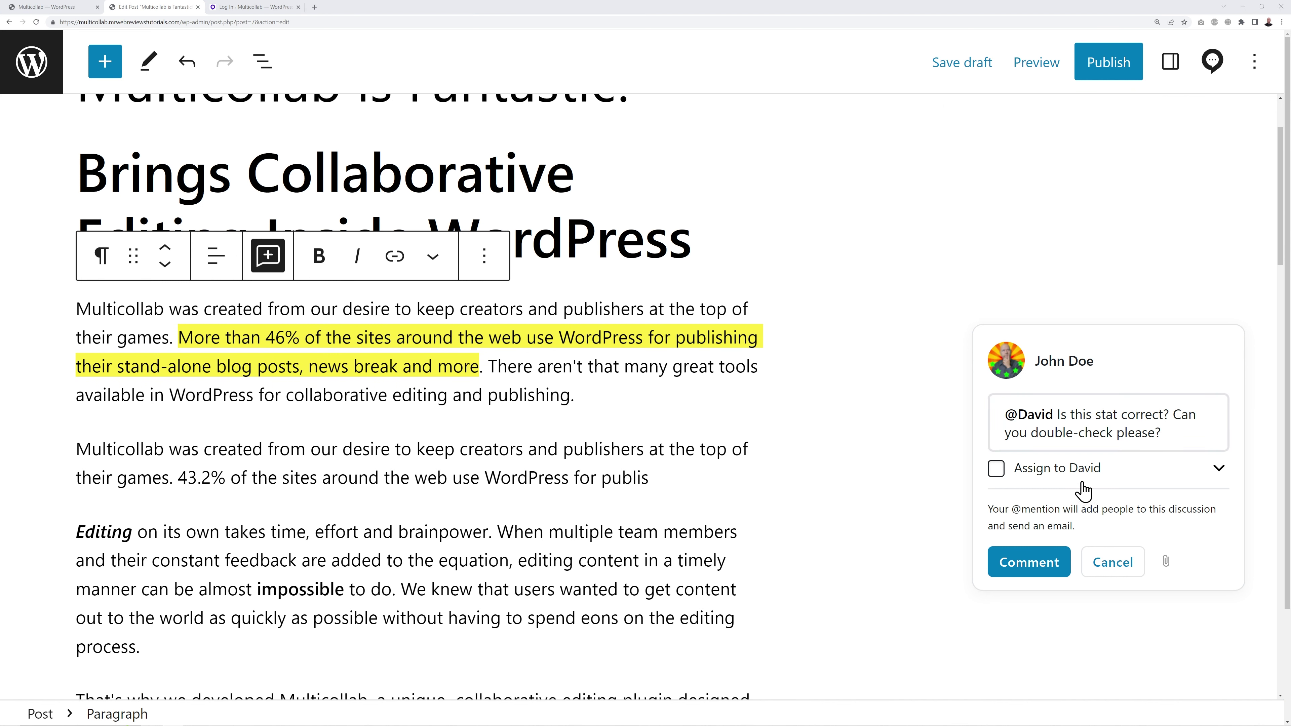
click(997, 468)
scroll(1139, 486, down, 1)
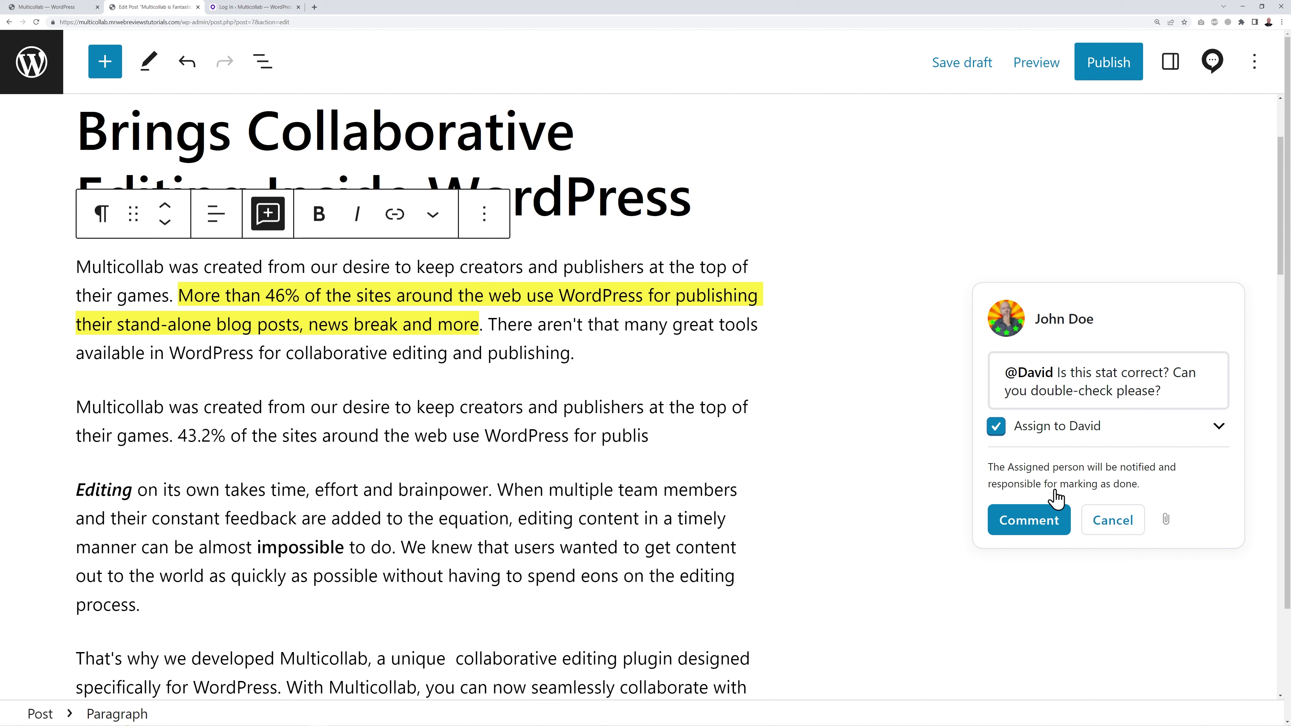
click(997, 428)
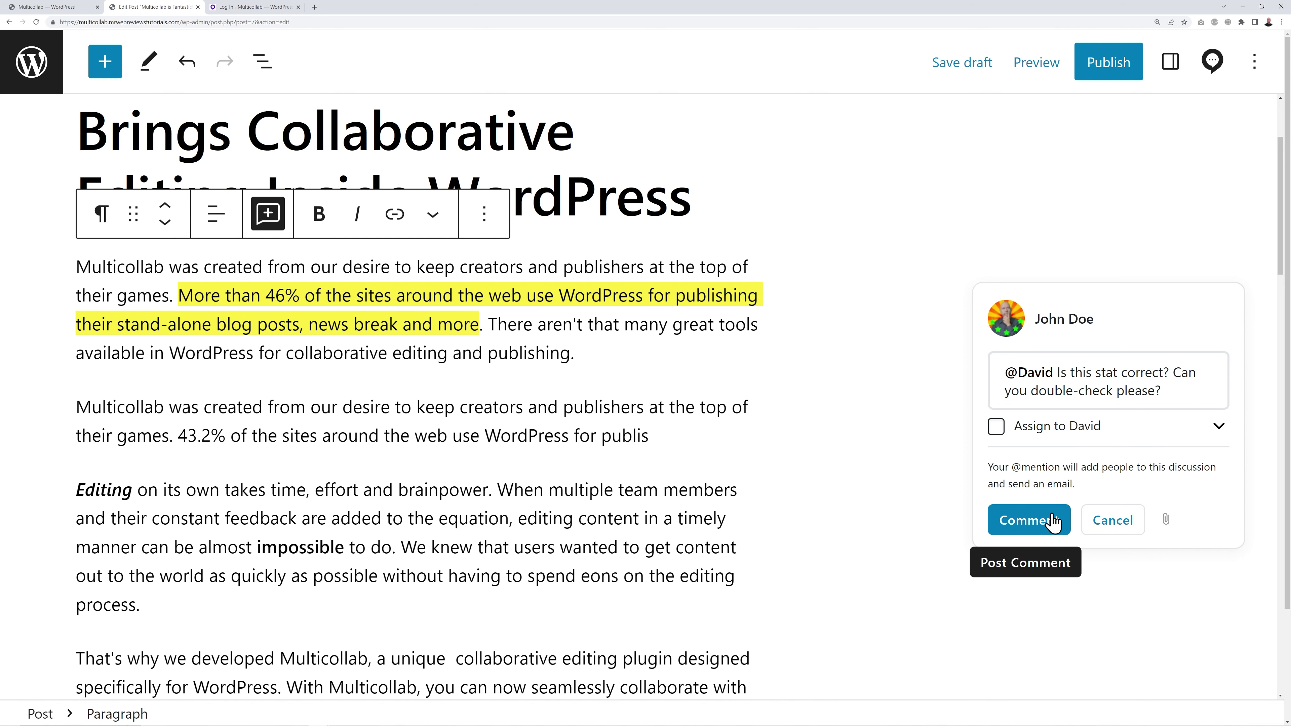
click(1039, 521)
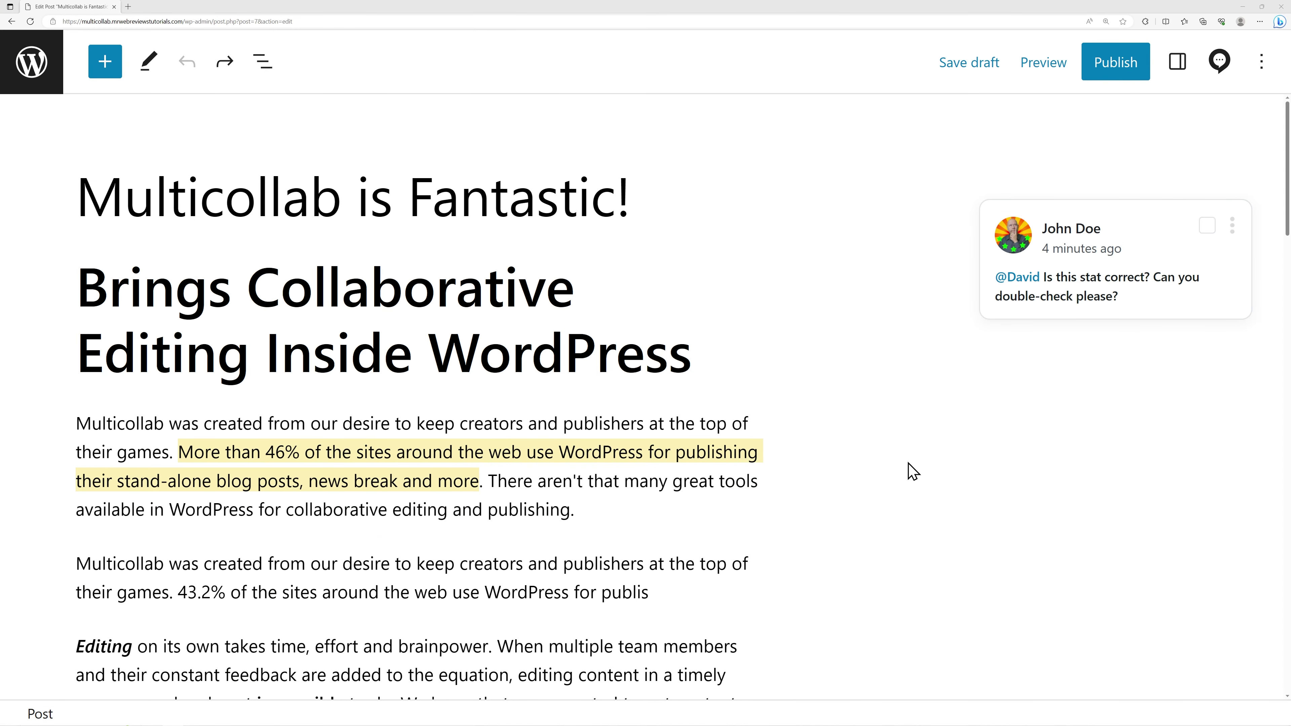
- Reply 'Yes, that's 100% correct. I'll mark this as done.' and resolve the thread
click(1163, 304)
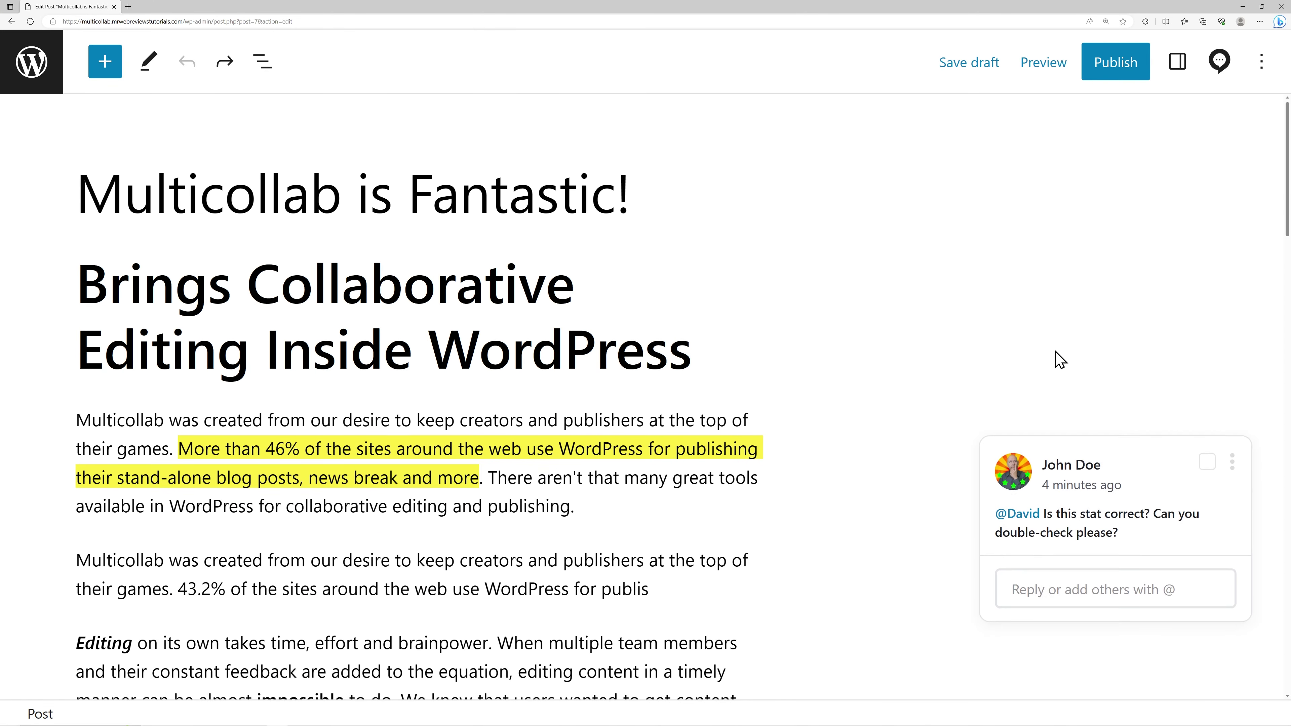
text(Yes, that's 100% correct. I'll mark this as done.)
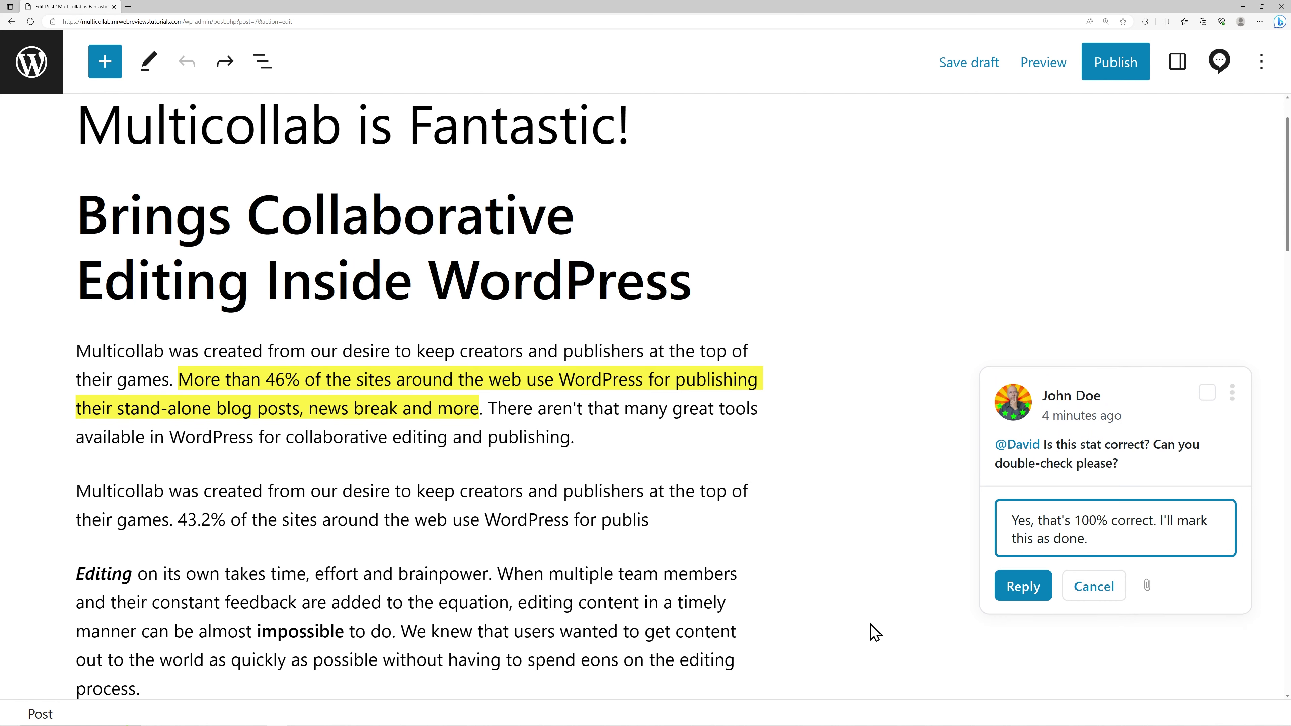
click(1024, 586)
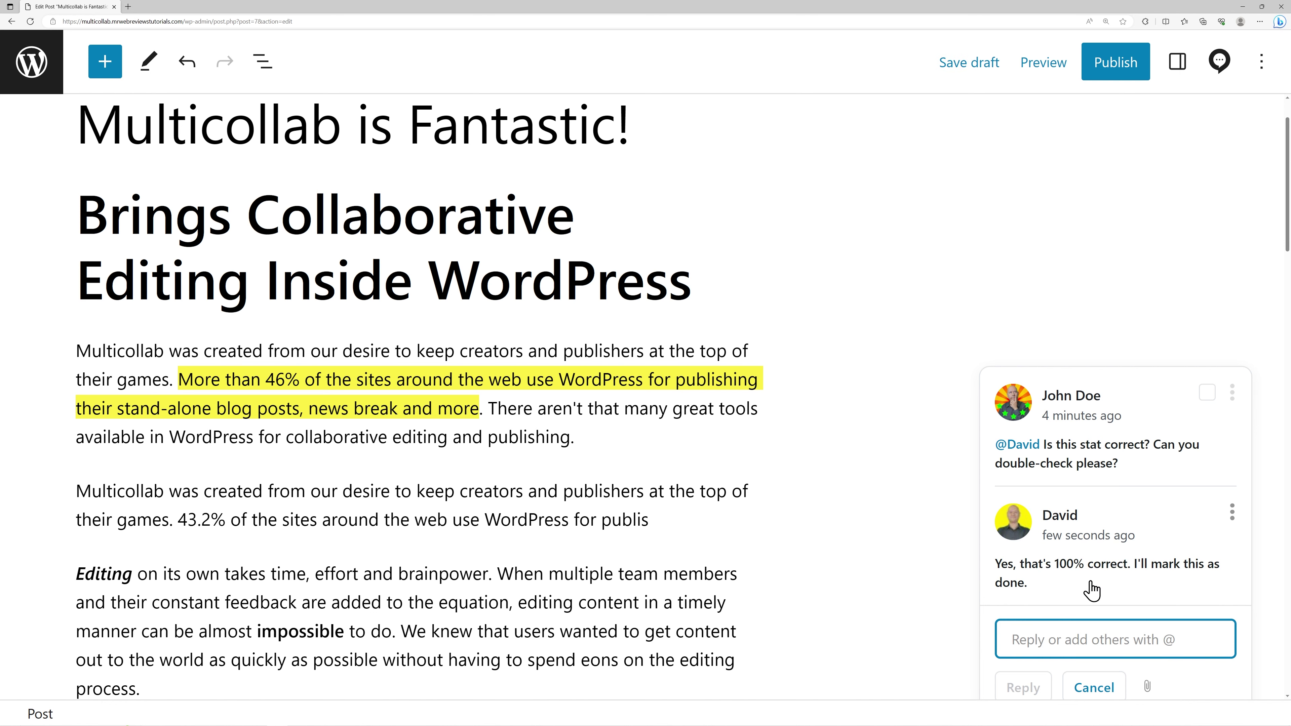
click(1208, 397)
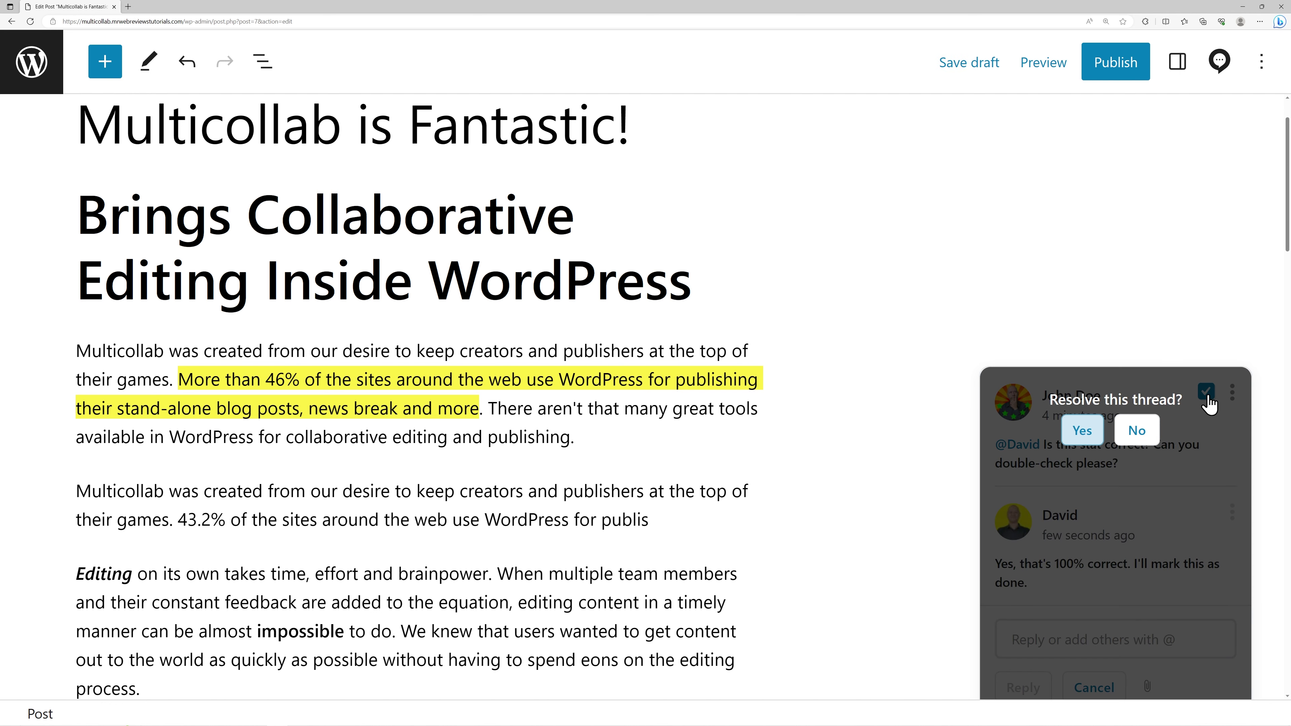
click(1084, 432)
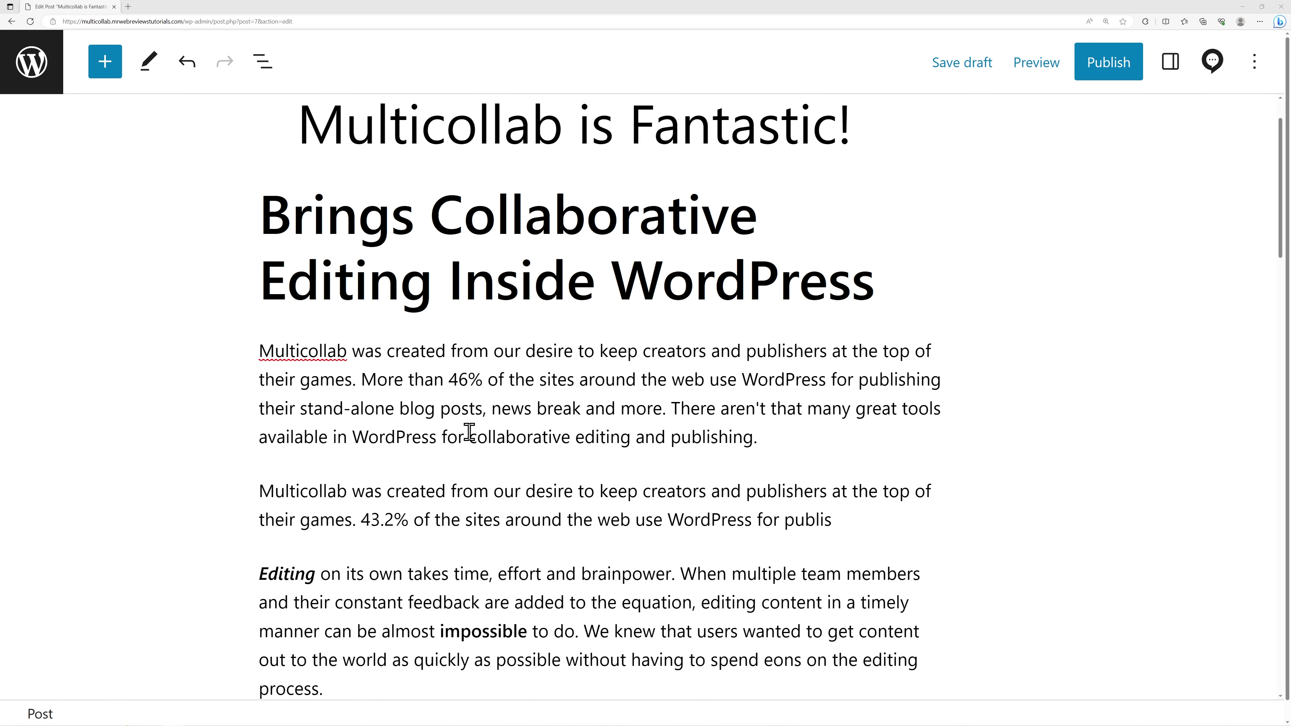
- Switch on Suggest Edits in the Multicollab sidebar's Settings
drag(362, 381, 484, 382)
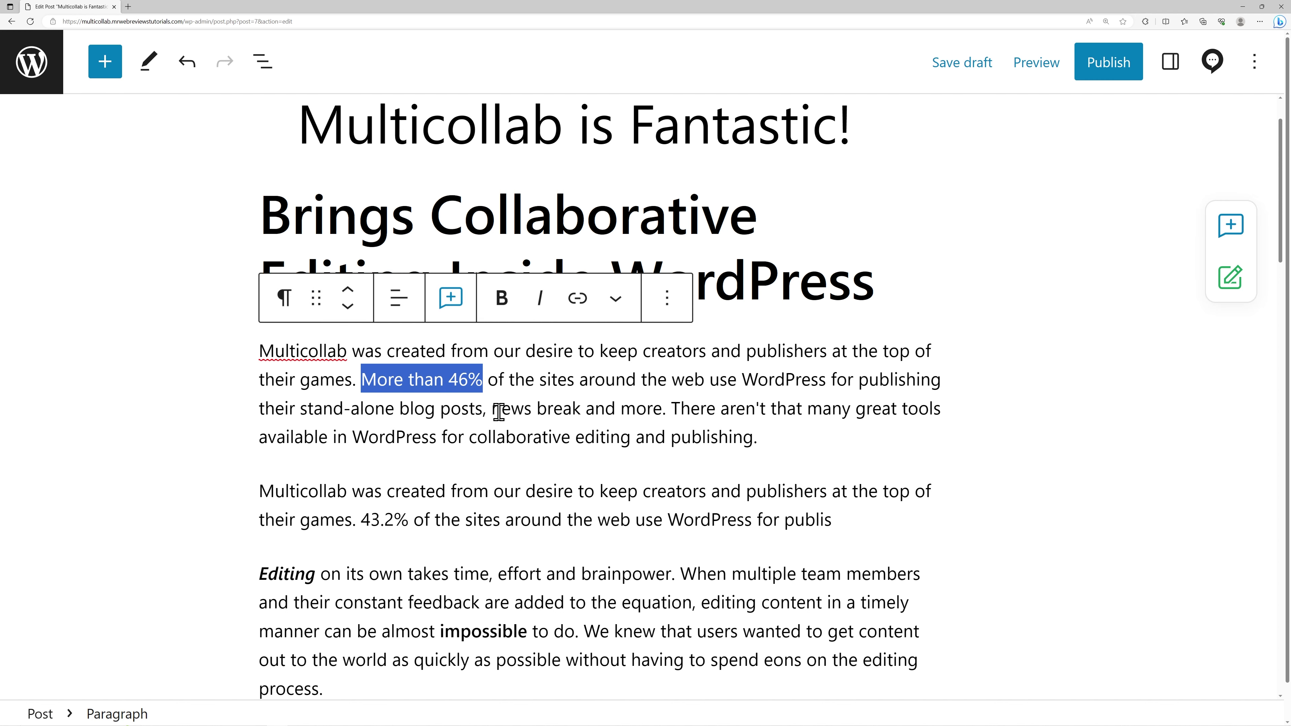
click(499, 411)
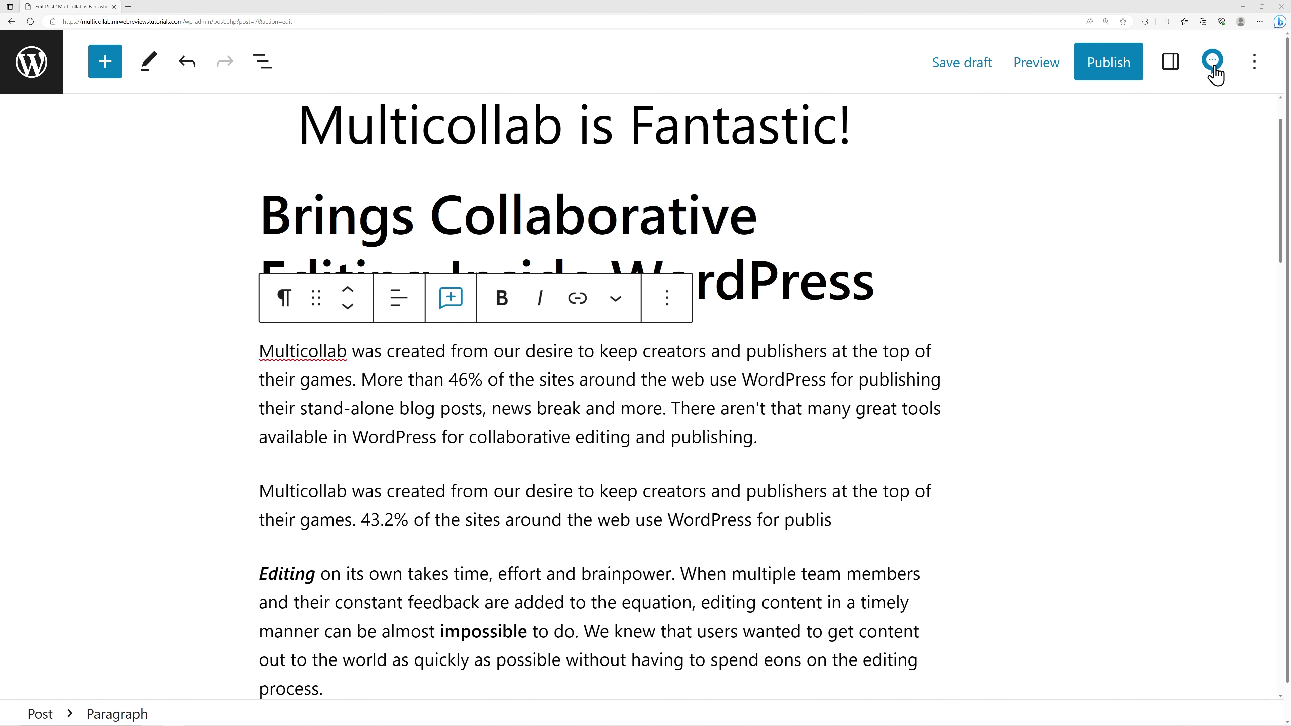
click(1213, 61)
click(1174, 229)
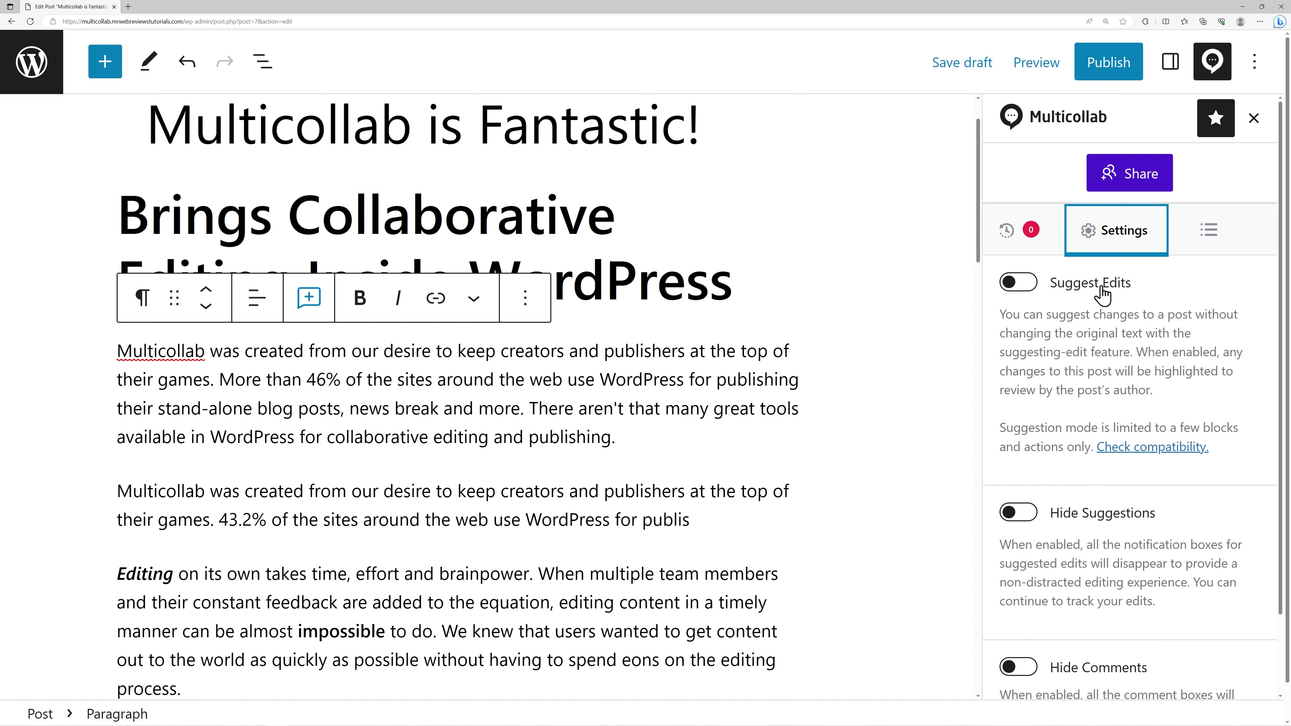
click(1018, 283)
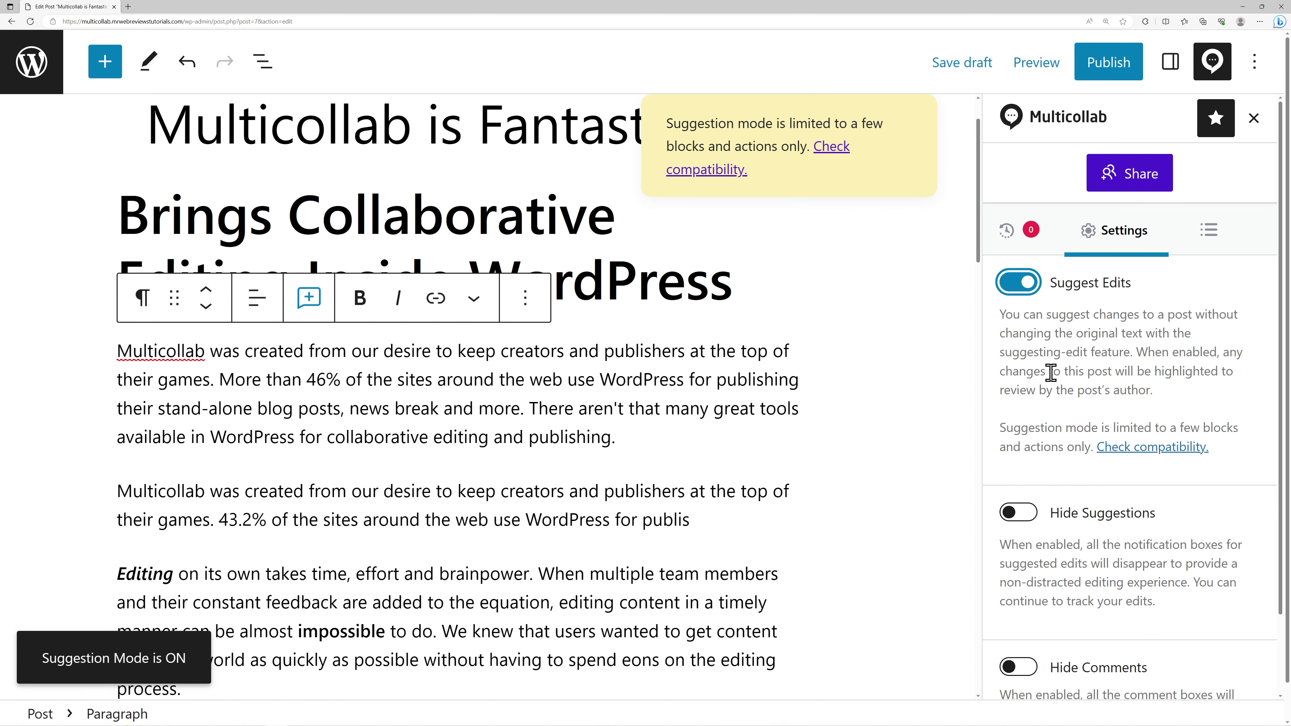
click(1214, 69)
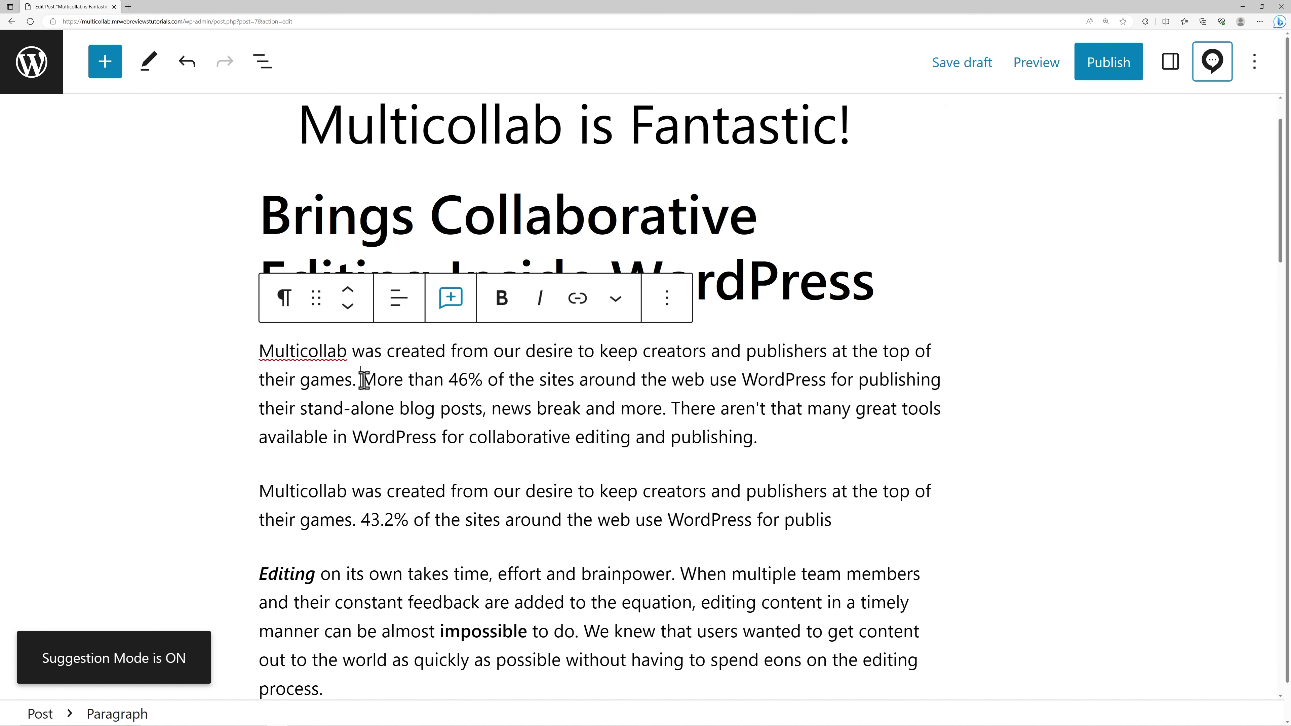
- Suggest bold and italic on 'More than 46%', undo its acceptance, then reject the suggestion
drag(361, 379, 473, 381)
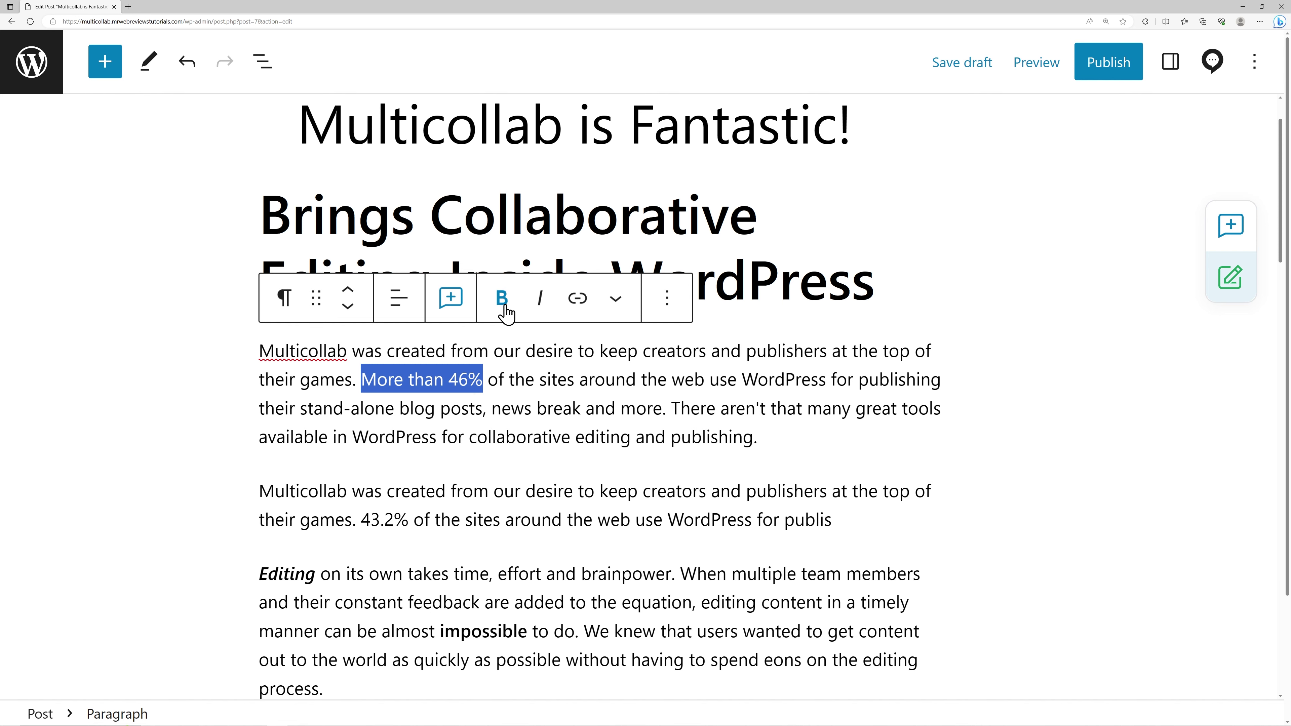
click(502, 299)
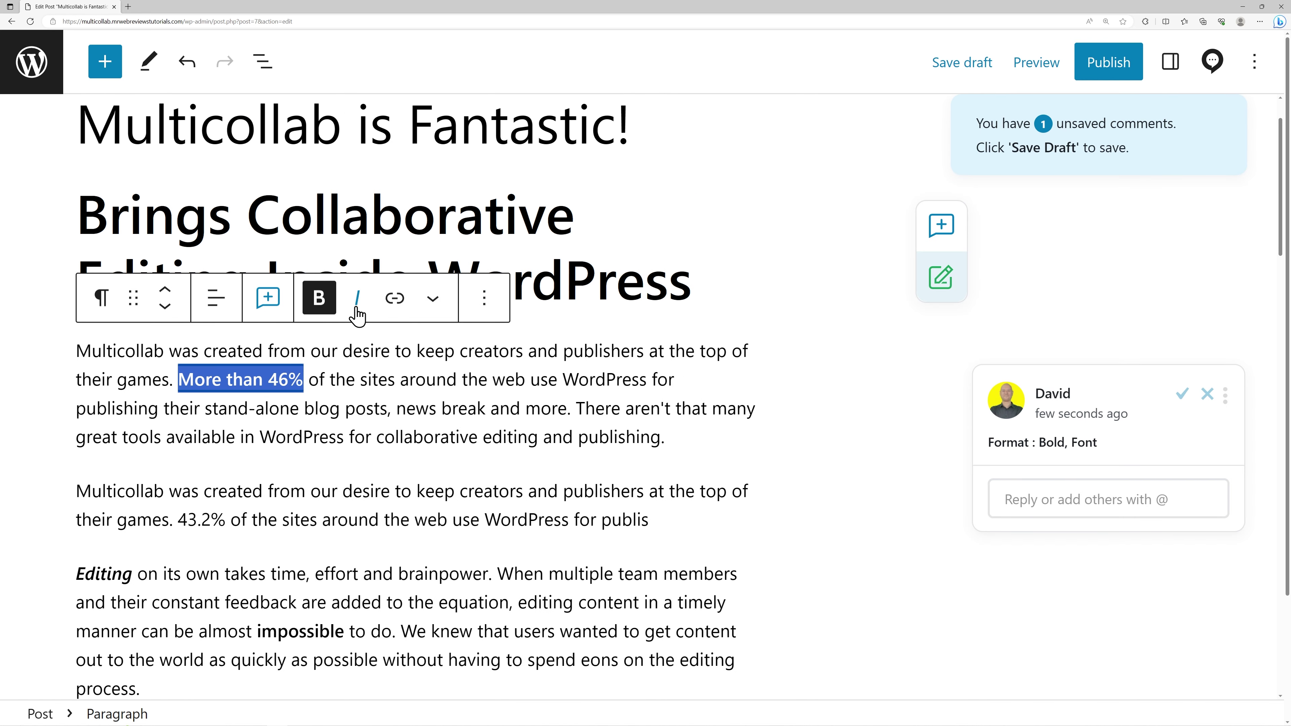
click(358, 299)
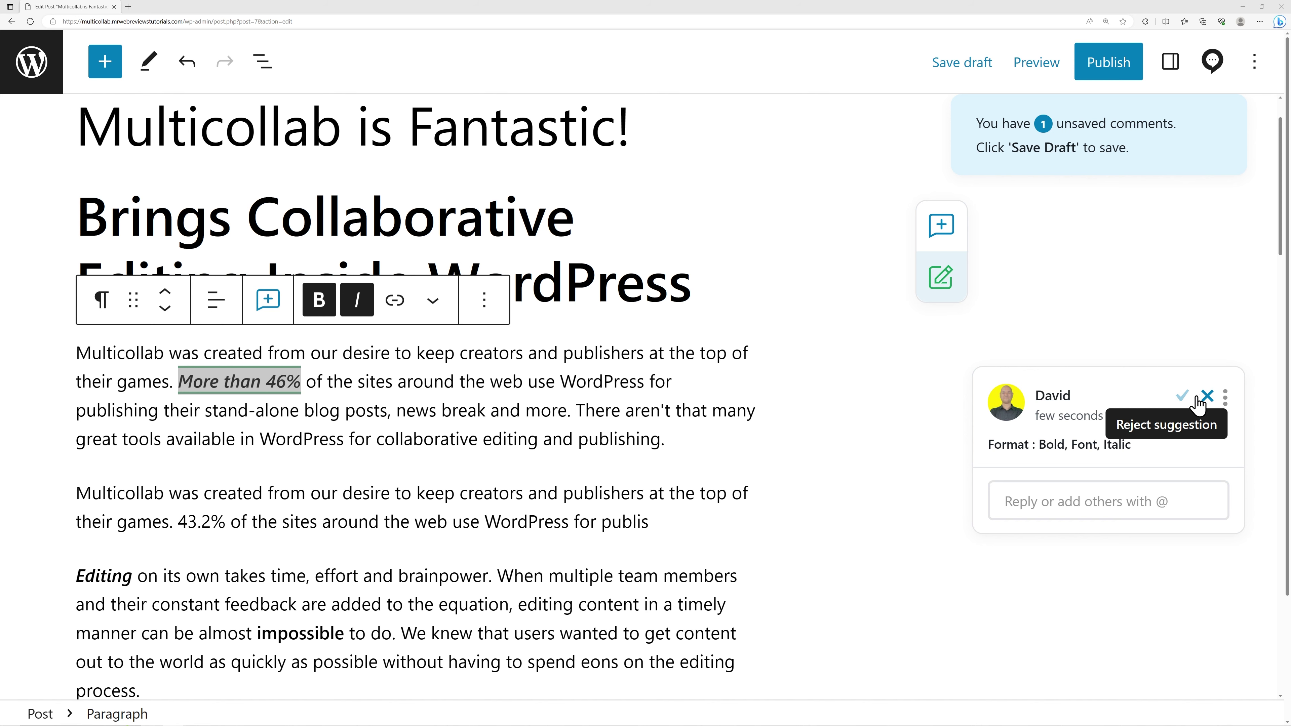
click(1182, 396)
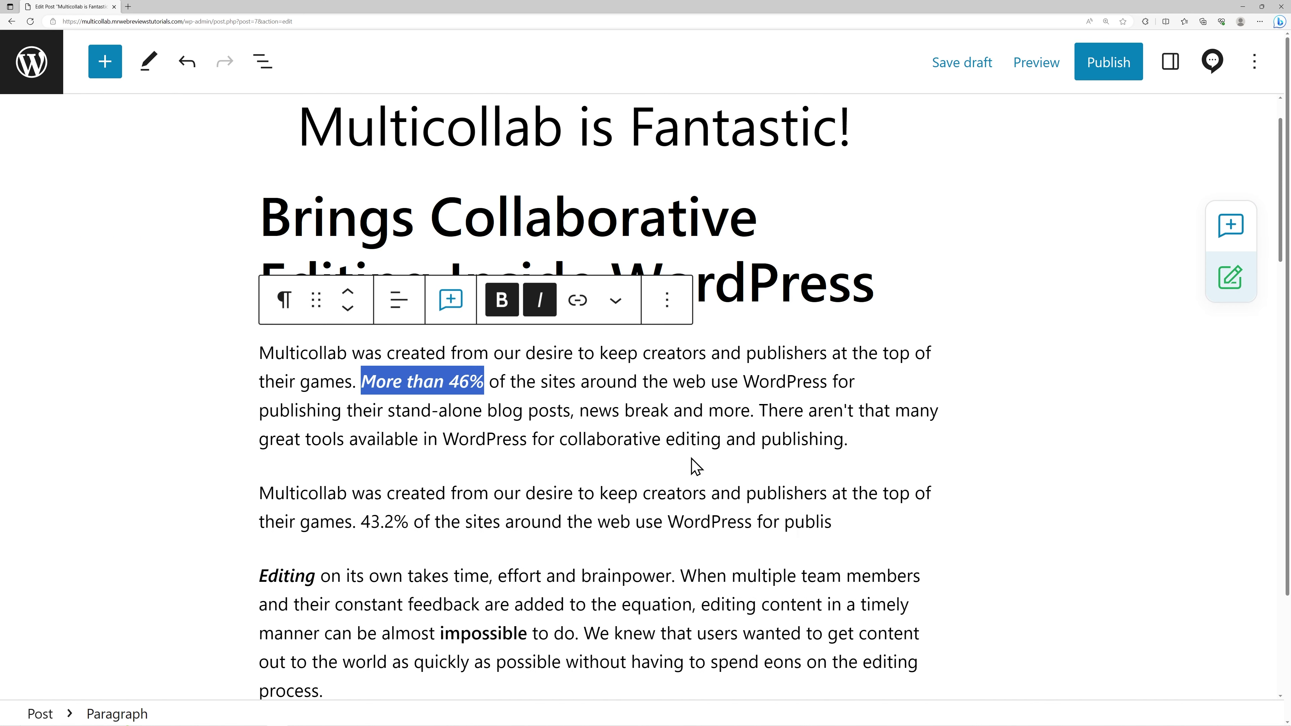
click(651, 437)
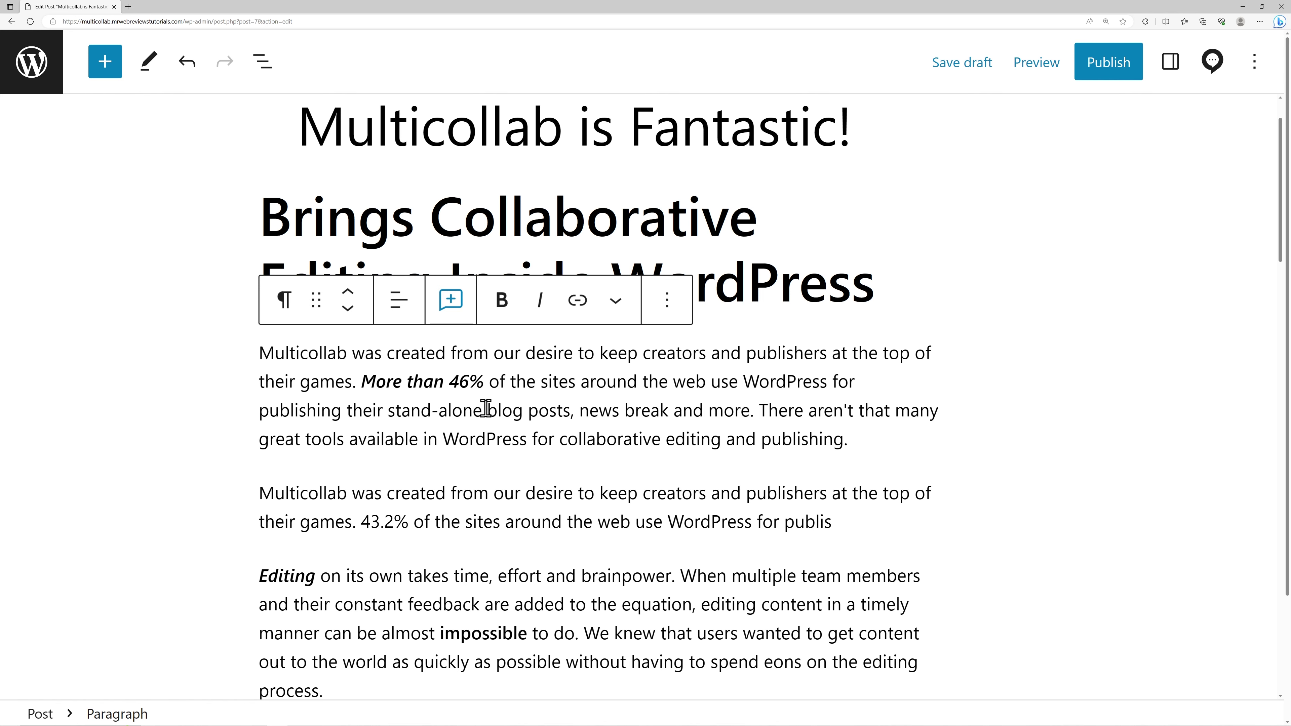
key(ctrl+z)
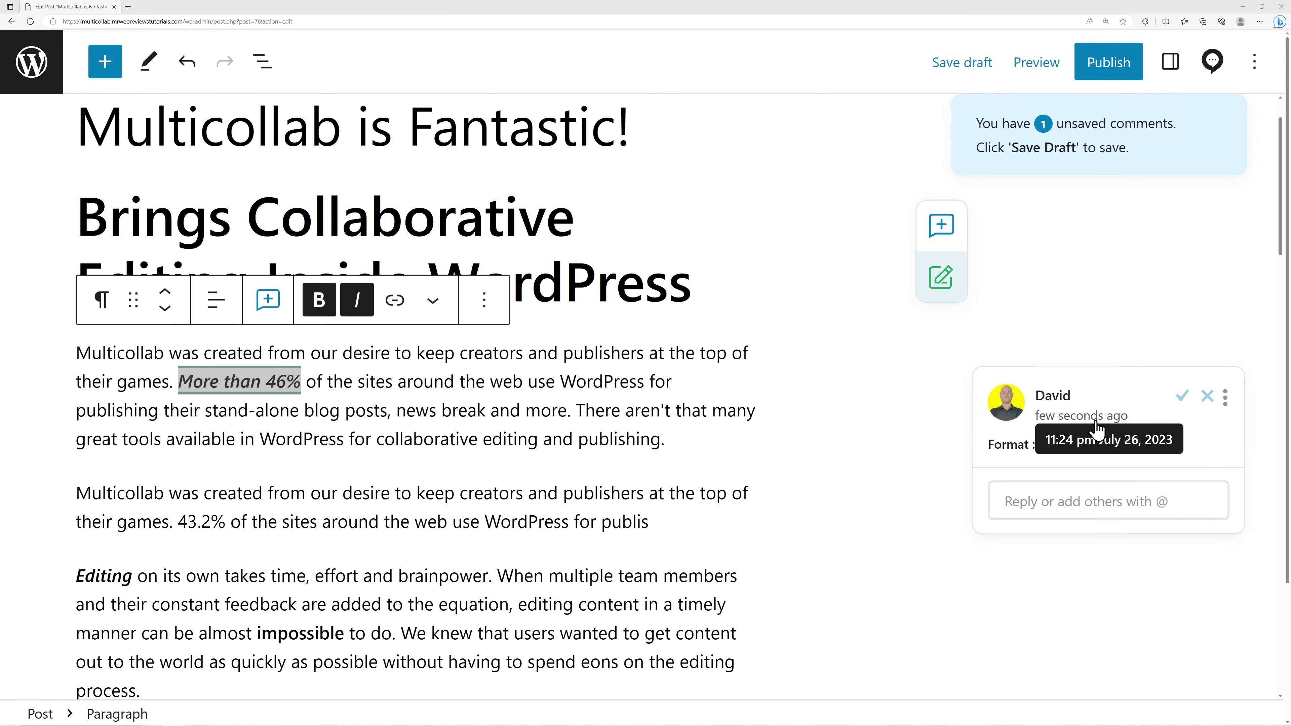
click(1206, 402)
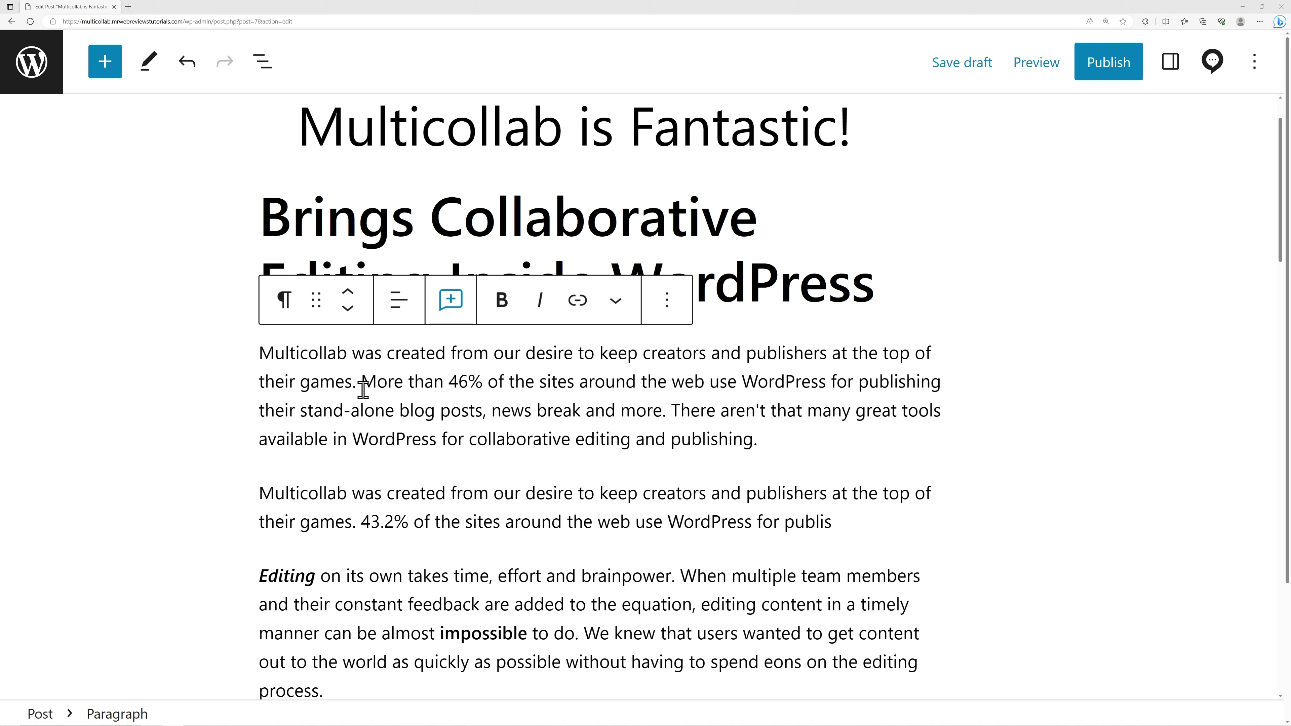
- Suggest replacing 'More than' with 'A staggering' and accept the change
drag(362, 382, 444, 383)
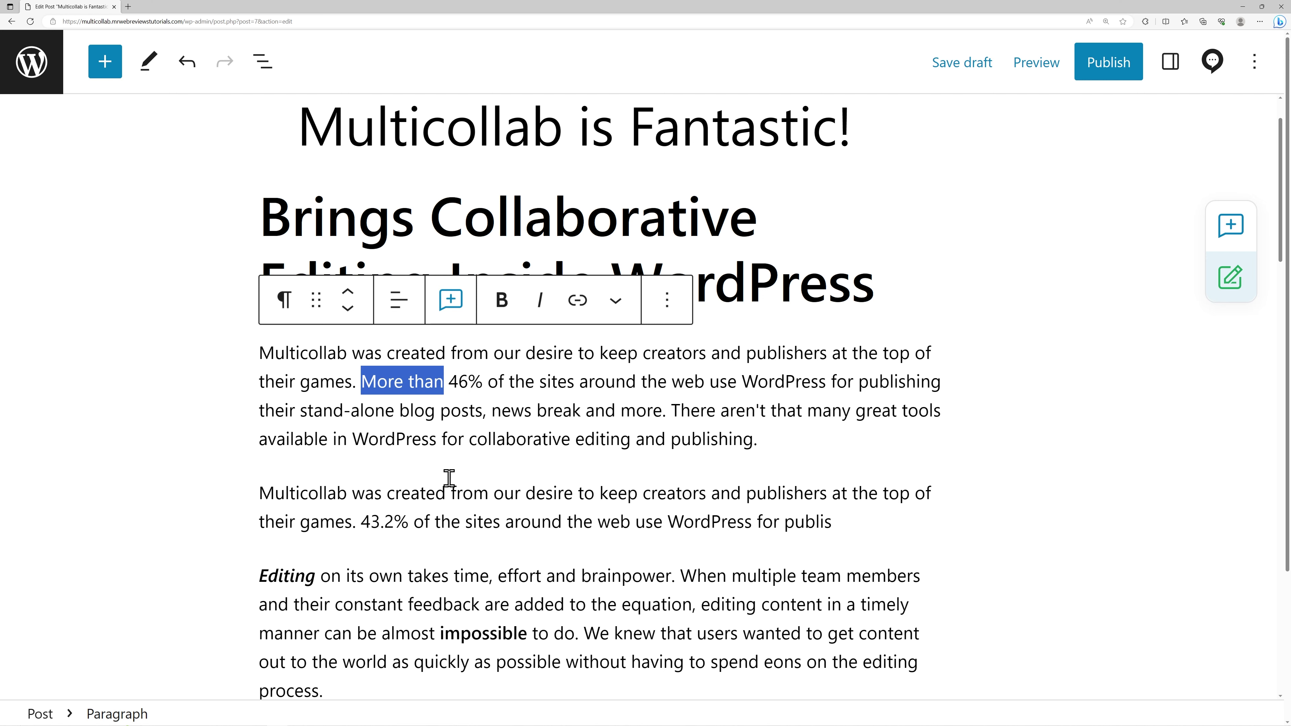
key(BackSpace)
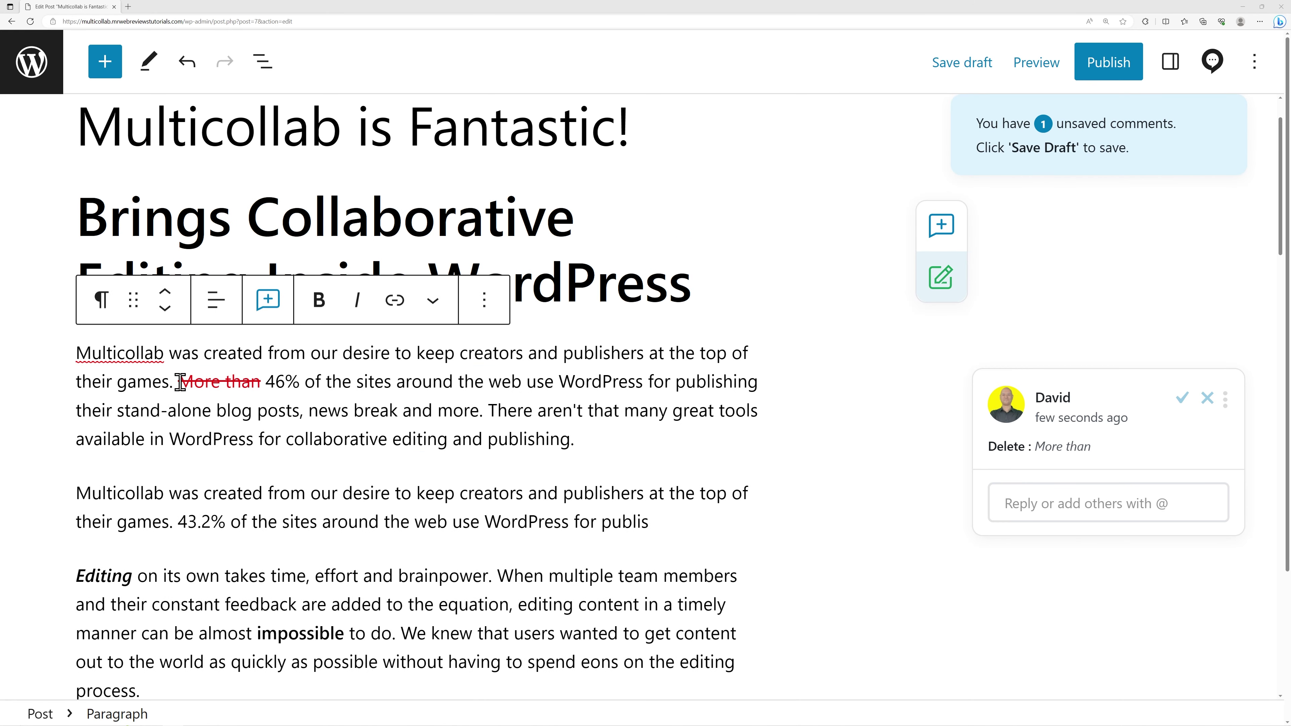
text(A staggering)
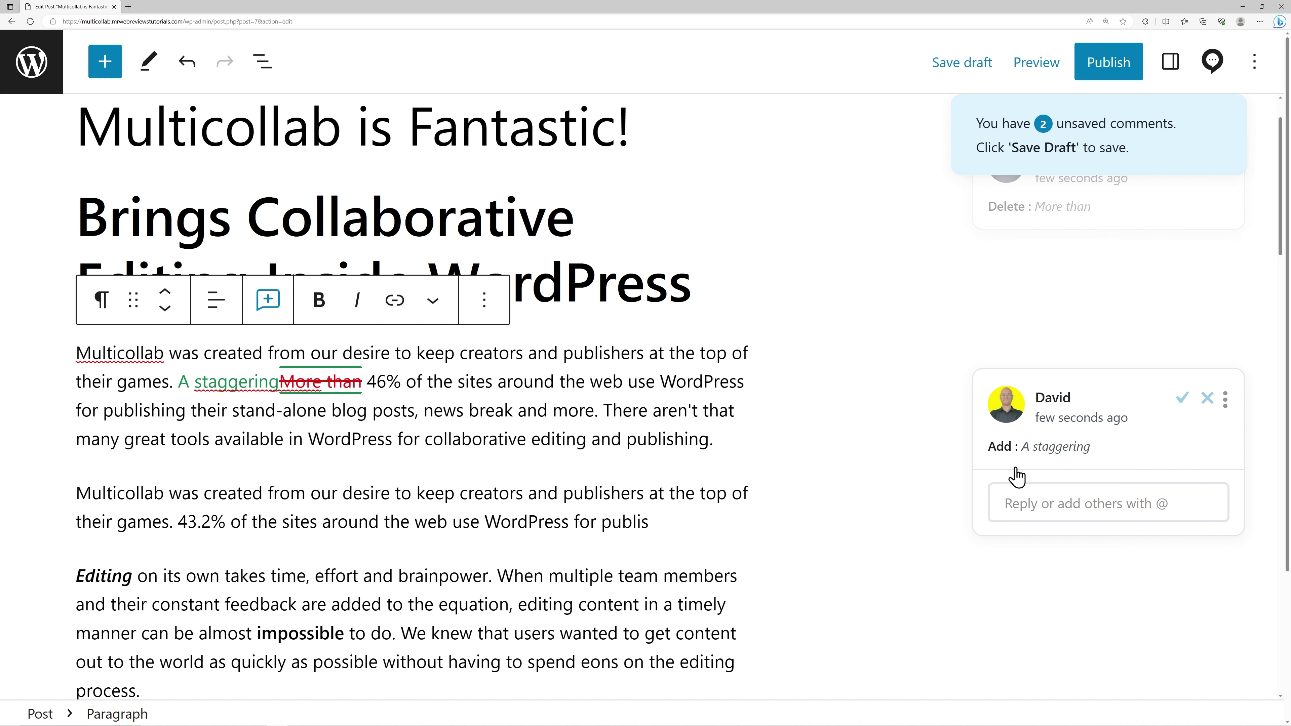
mouse_move(558, 558)
click(1180, 406)
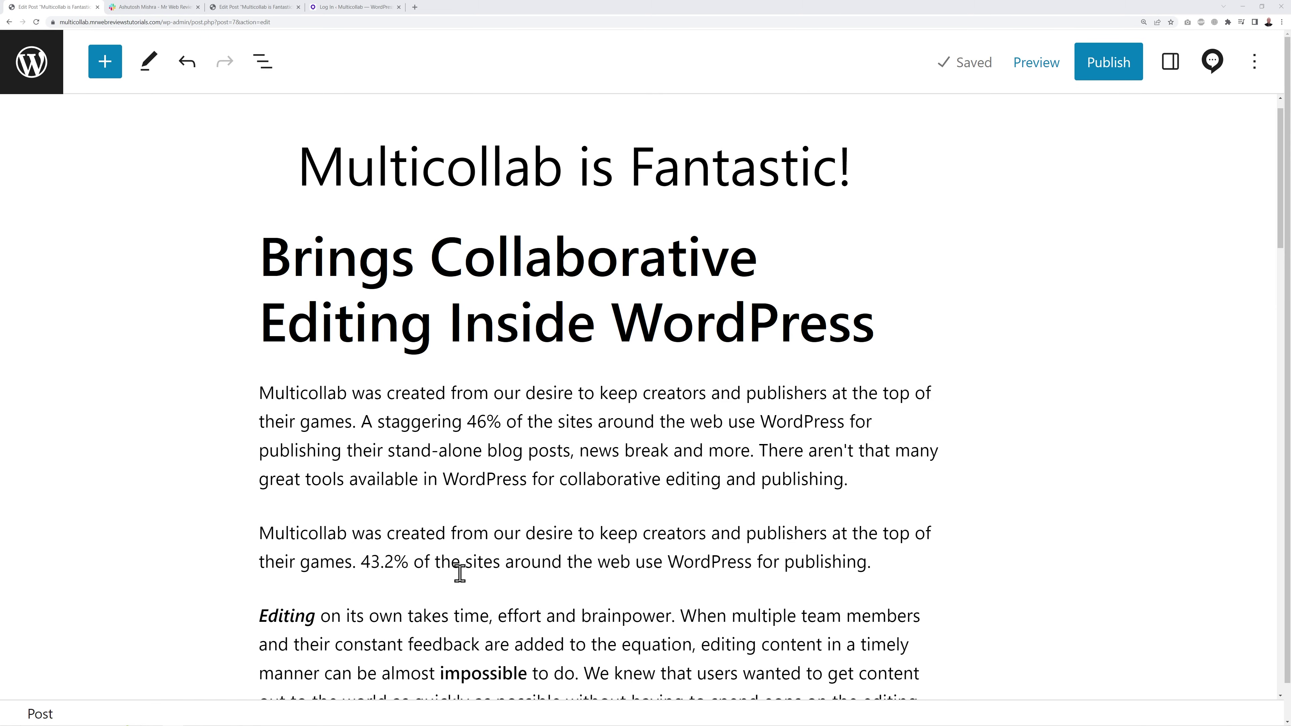
- Draft a comment on the second paragraph mentioning a teammate, asking them to convert a PDF into a table
scroll(466, 575, down, 2)
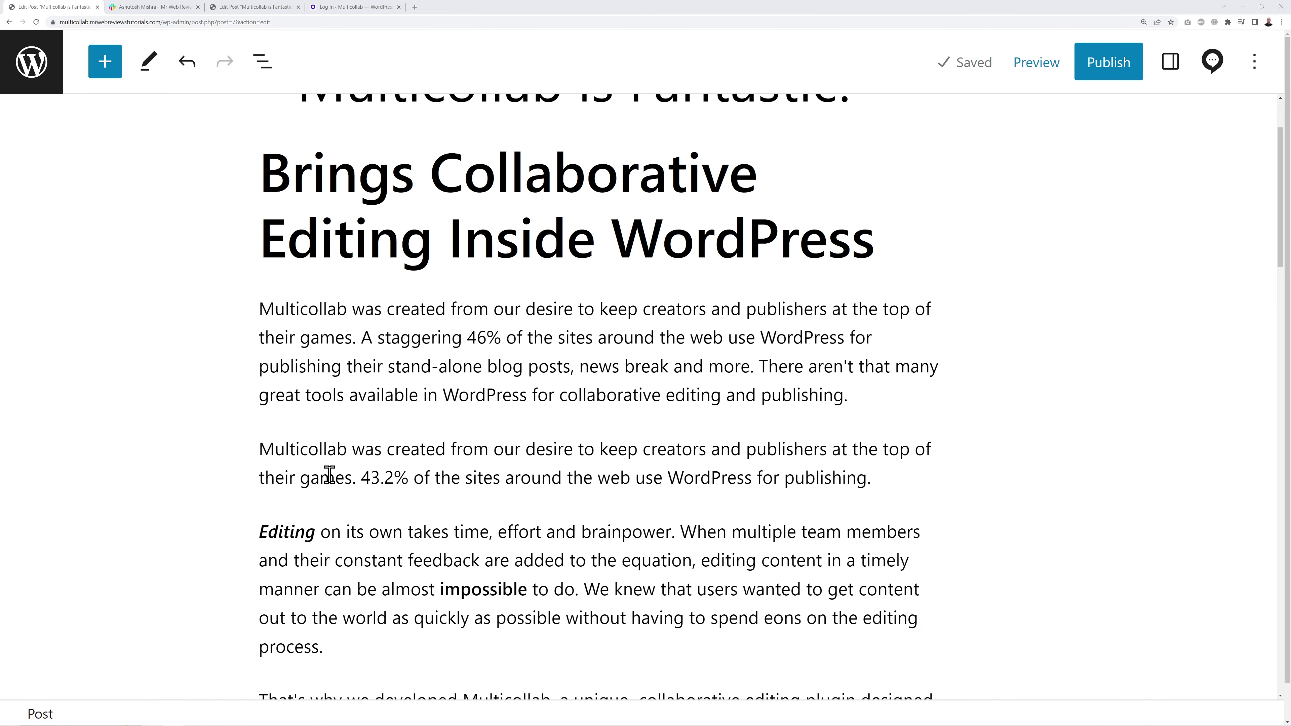
click(263, 450)
drag(263, 450, 868, 476)
click(434, 409)
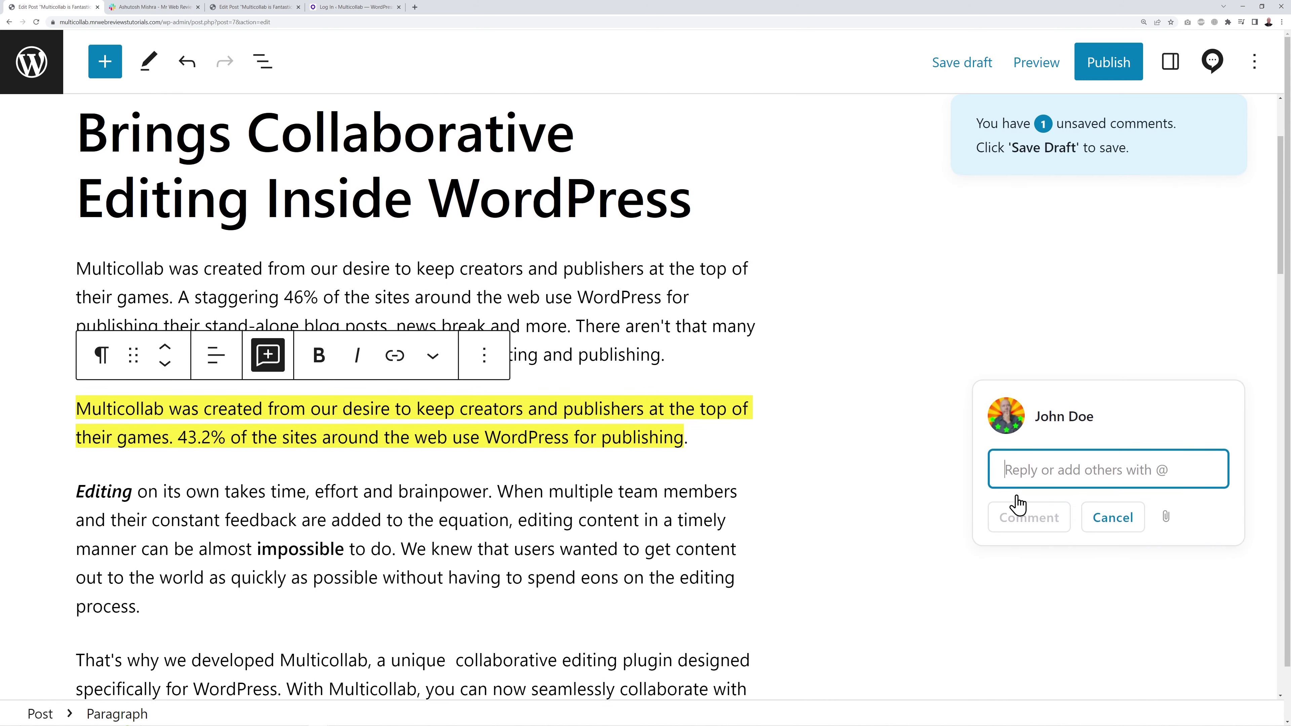
text(@)
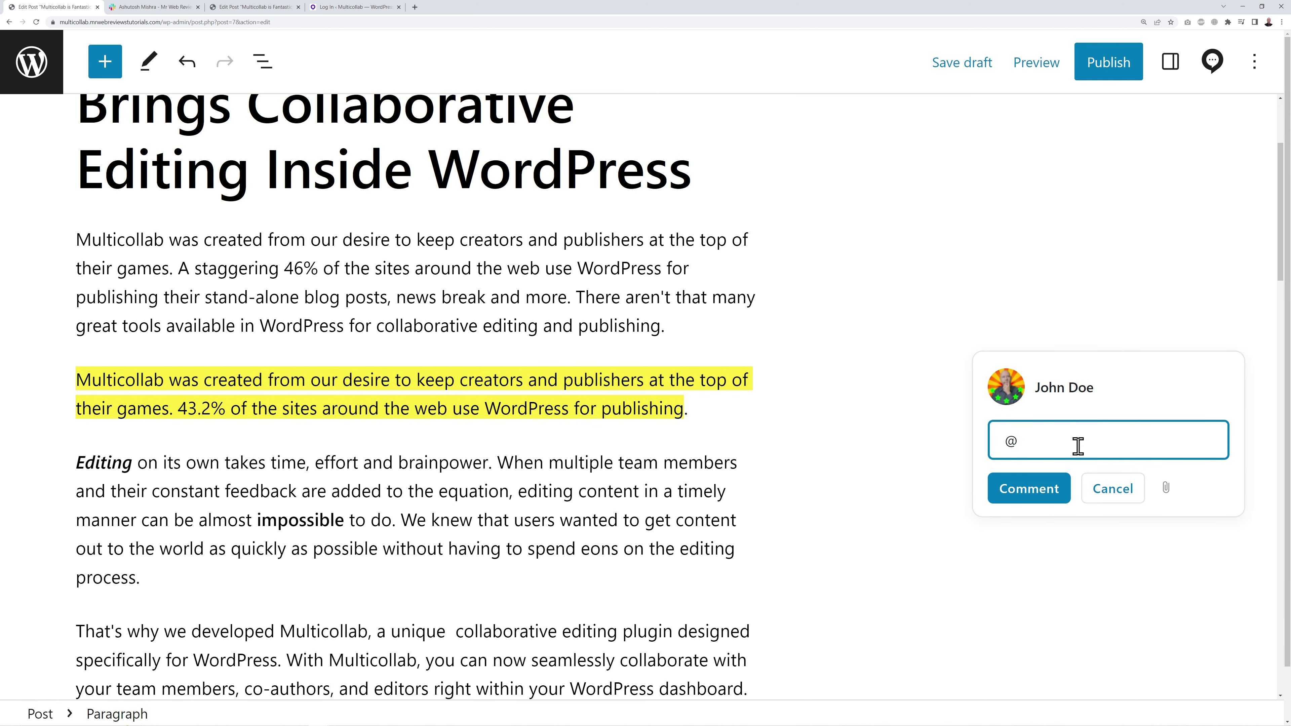
click(1075, 543)
text(Can you convert this PDF file and insert its content as a table. Thanks)
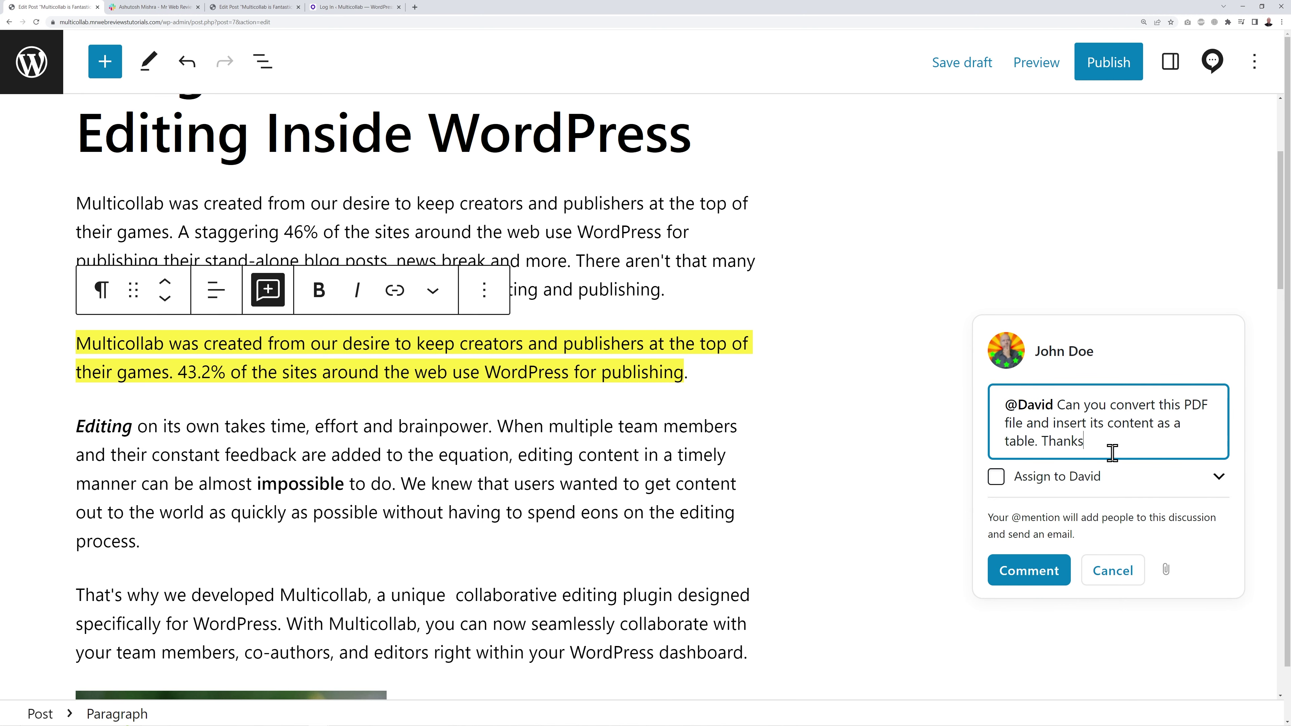
click(1164, 580)
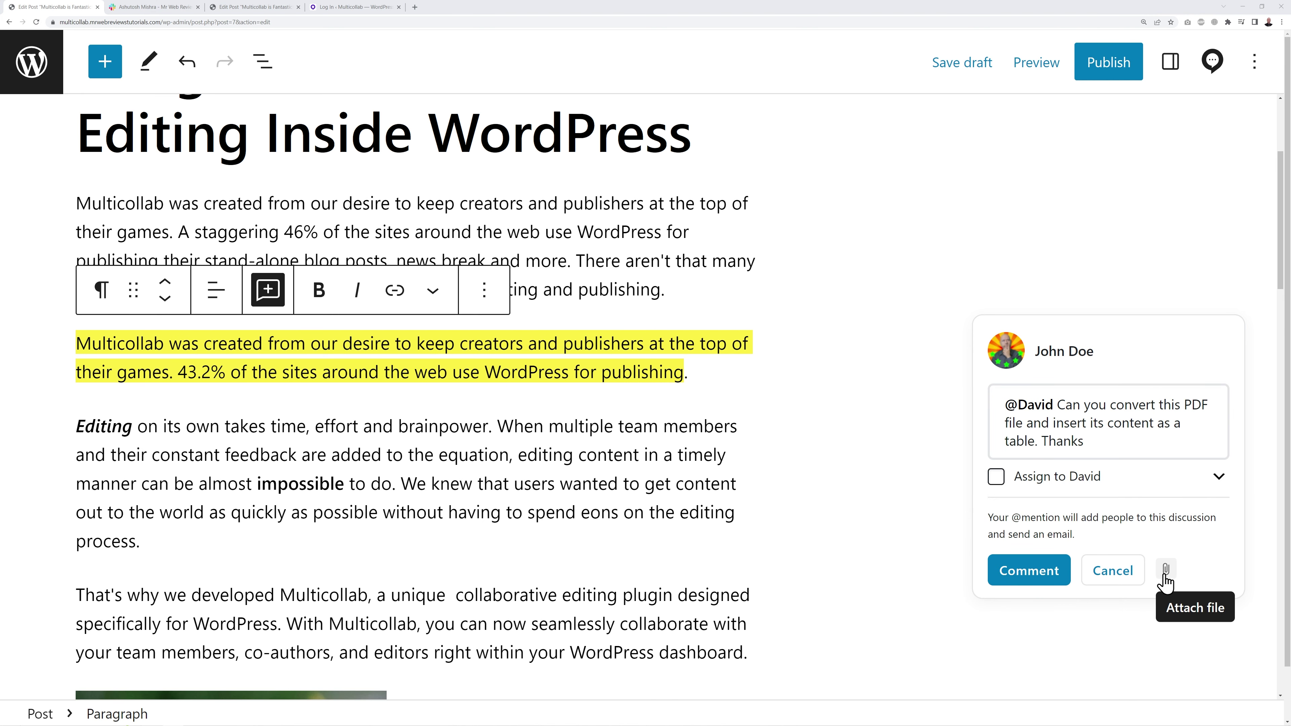
- Upload and attach Seats Rota.pdf to the comment, then post it
click(1167, 578)
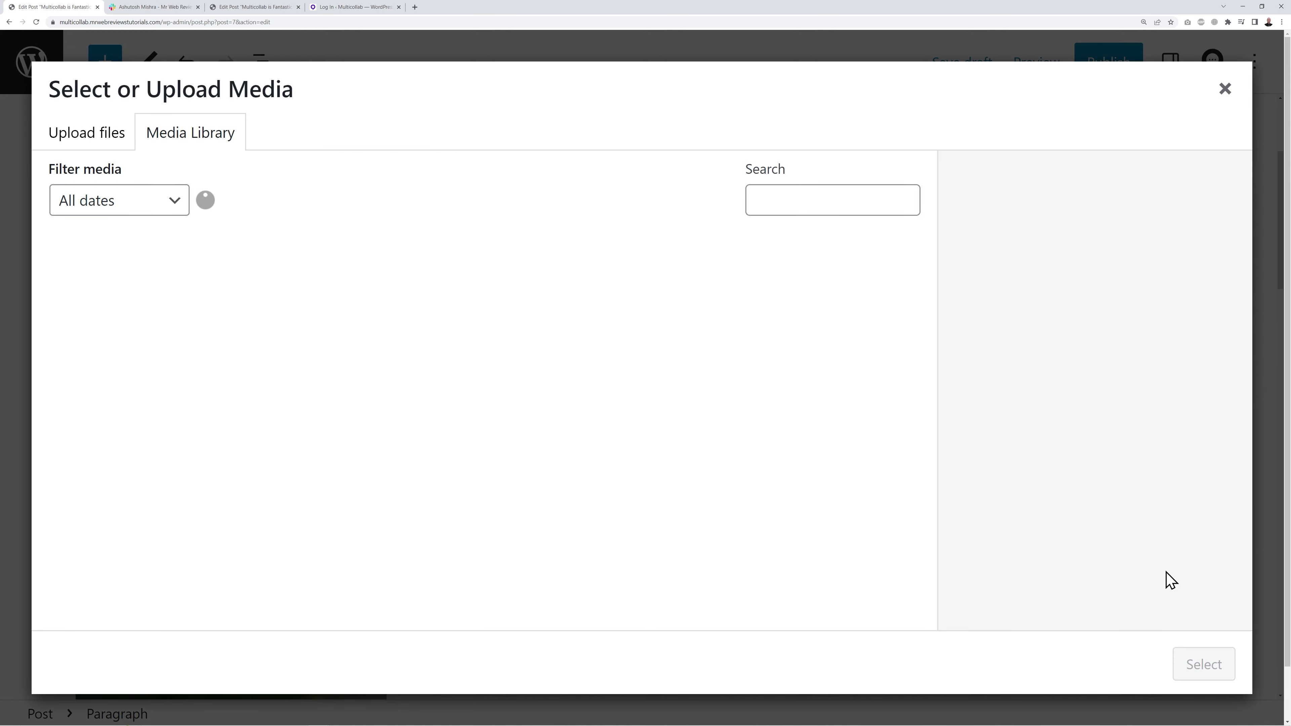
click(88, 138)
click(658, 417)
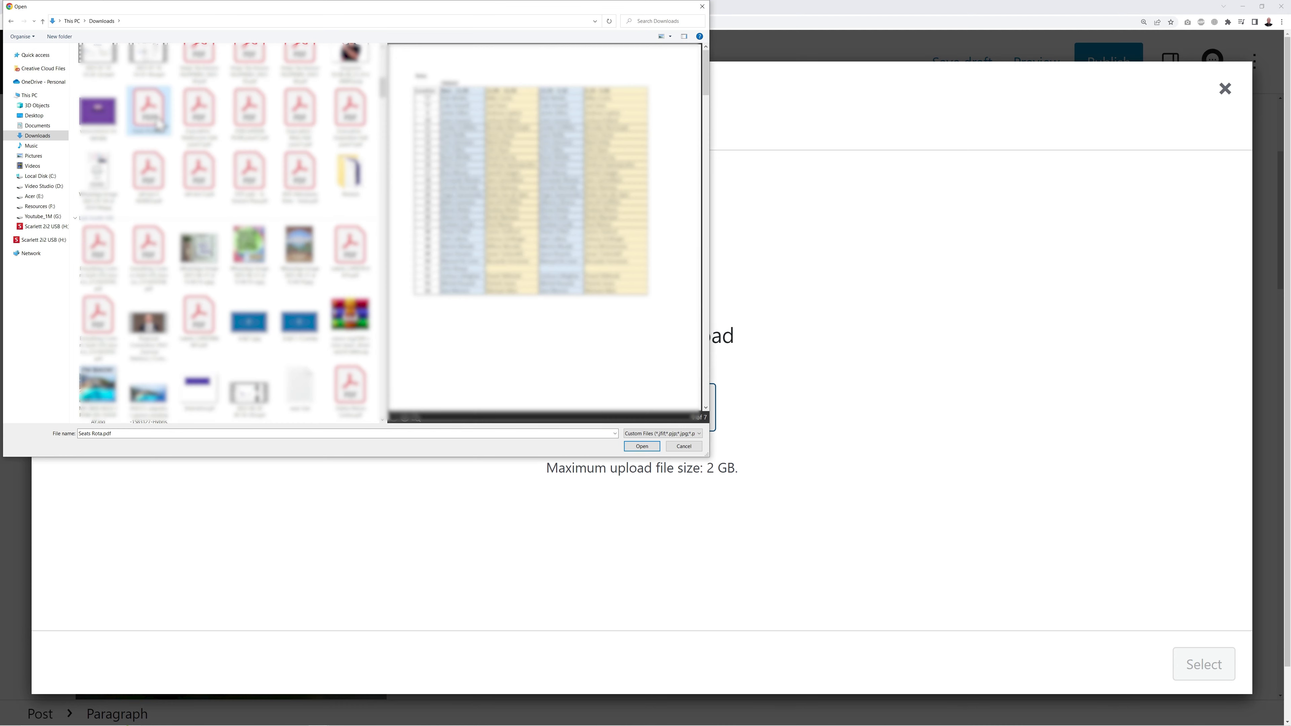
click(642, 447)
click(1192, 667)
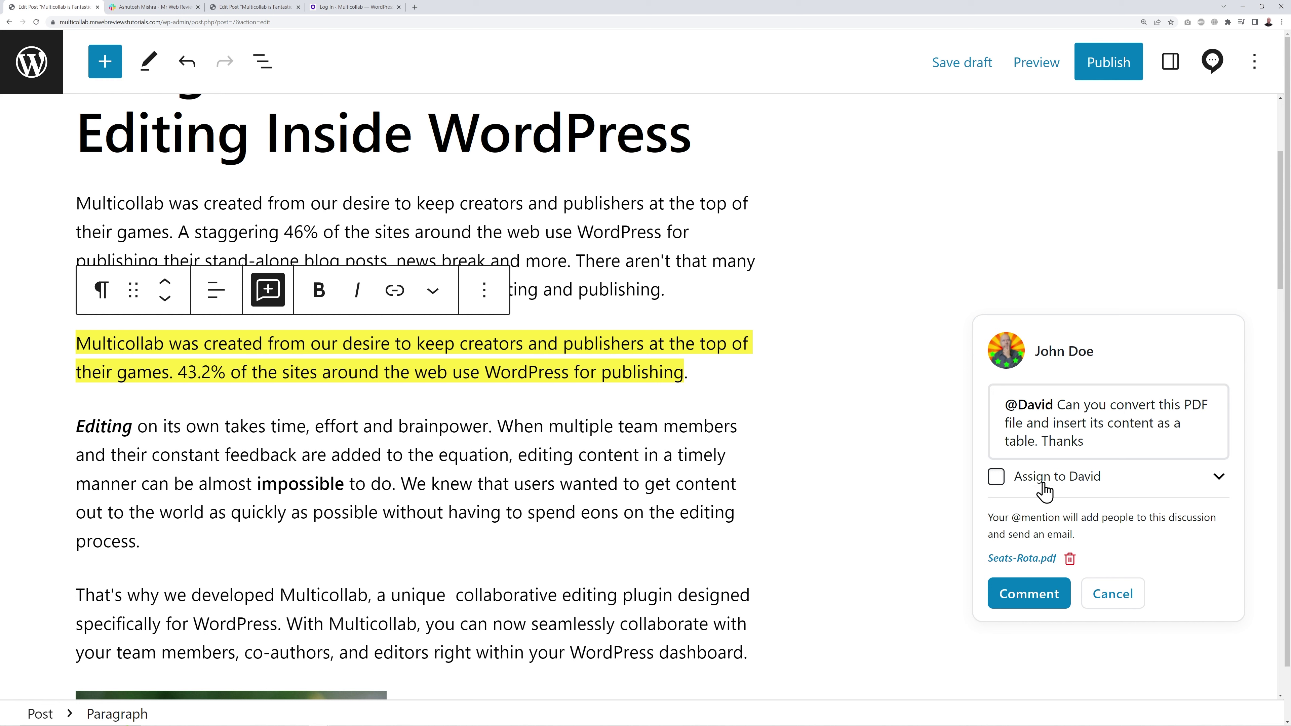
click(999, 604)
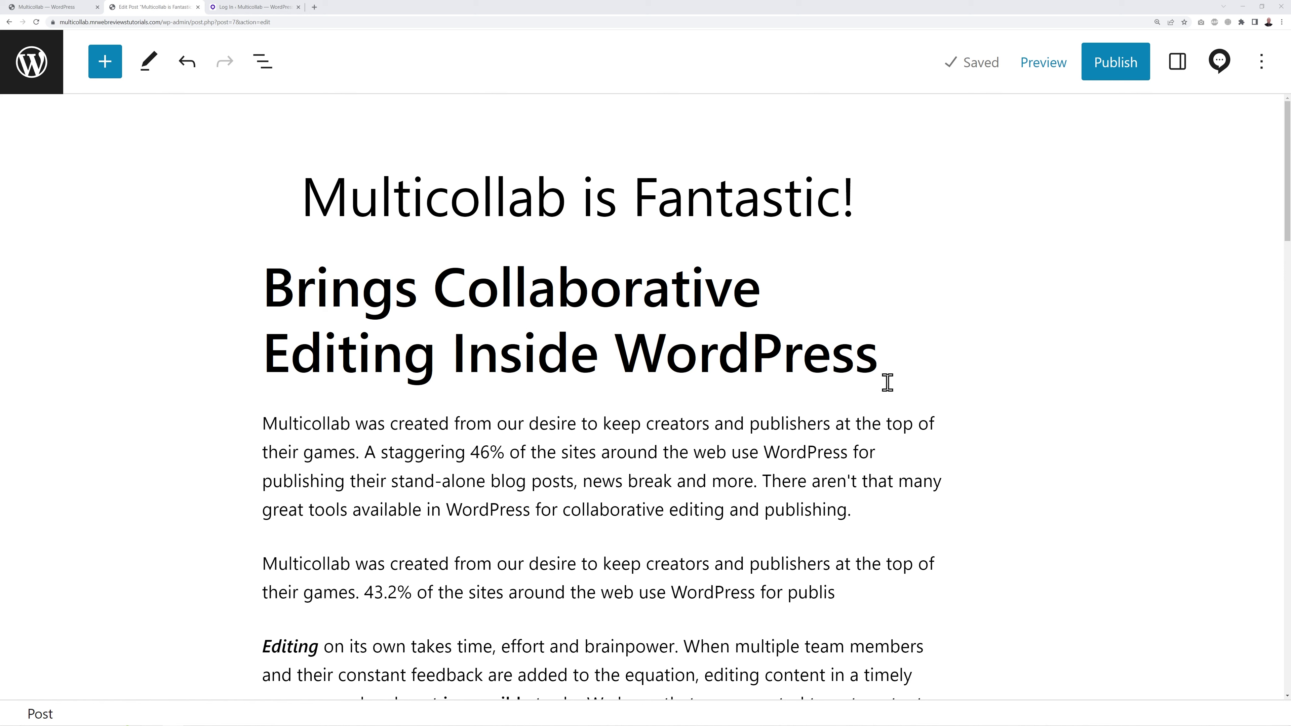
- Review the post's accepted and rejected suggestions in the Multicollab activity panel, then go to the Multicollab dashboard
click(1215, 75)
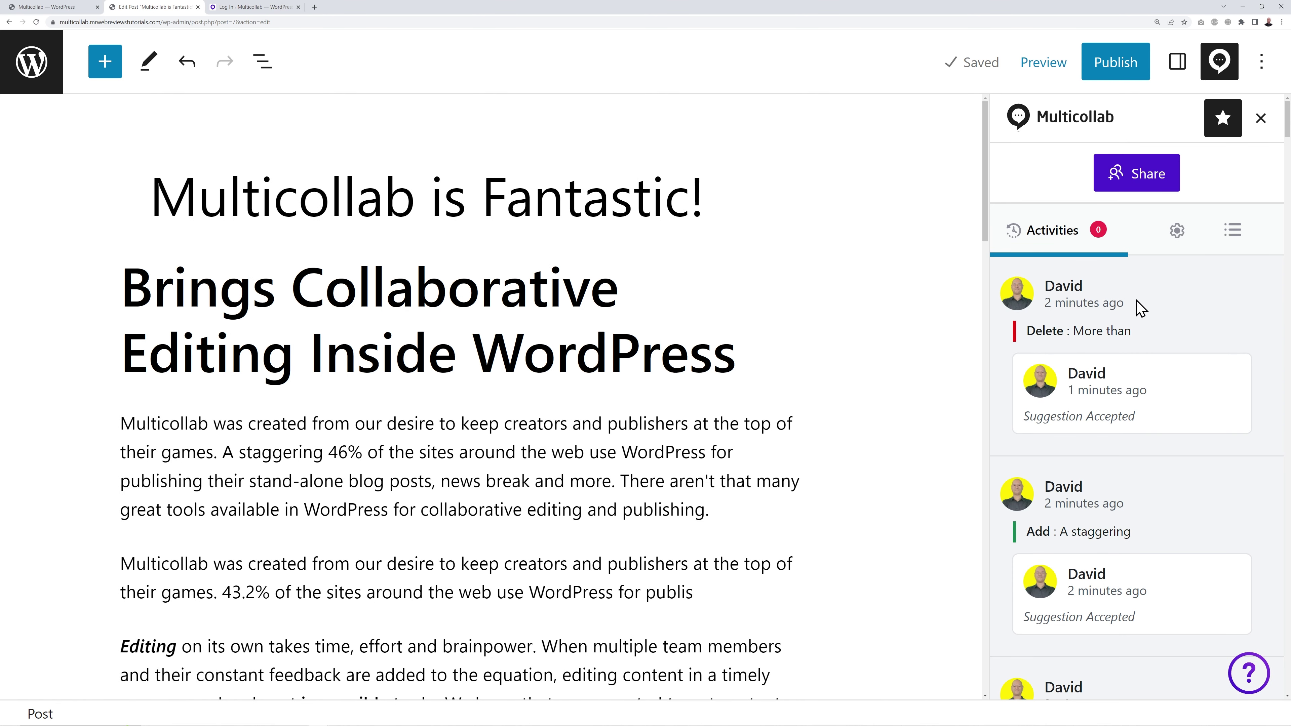
scroll(1148, 469, down, 7)
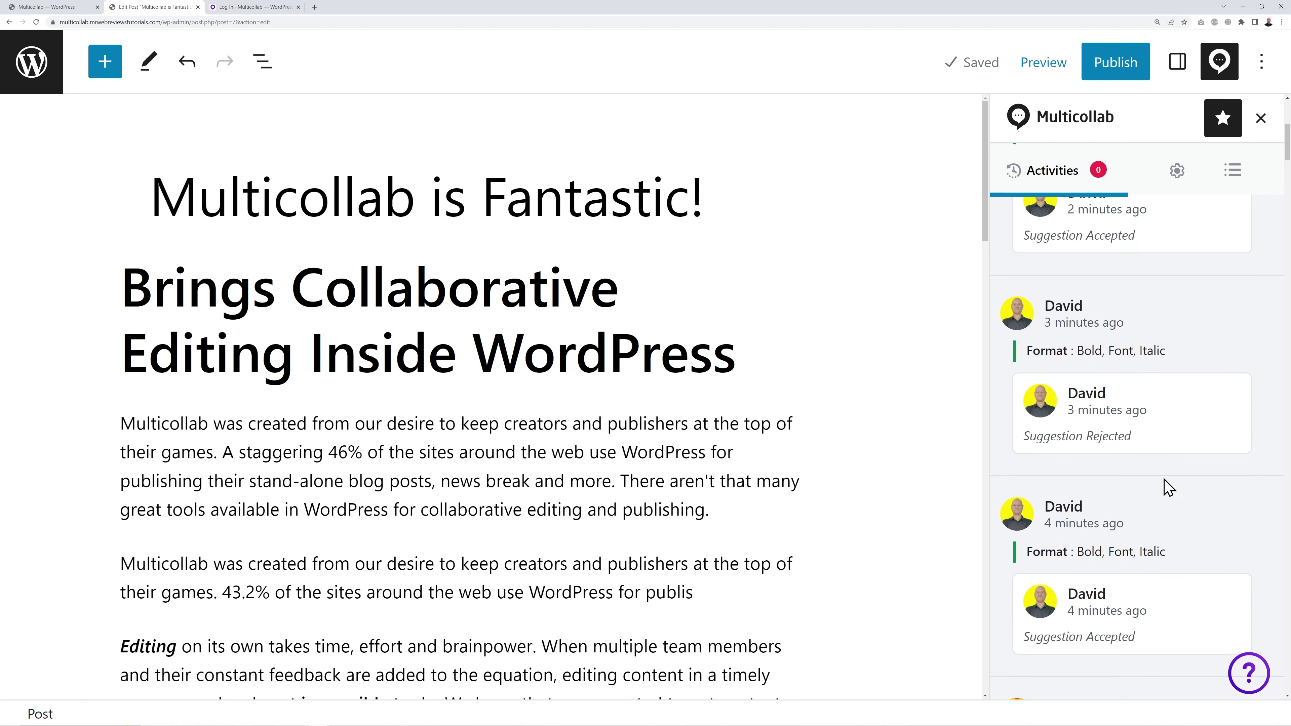
scroll(1172, 498, up, 7)
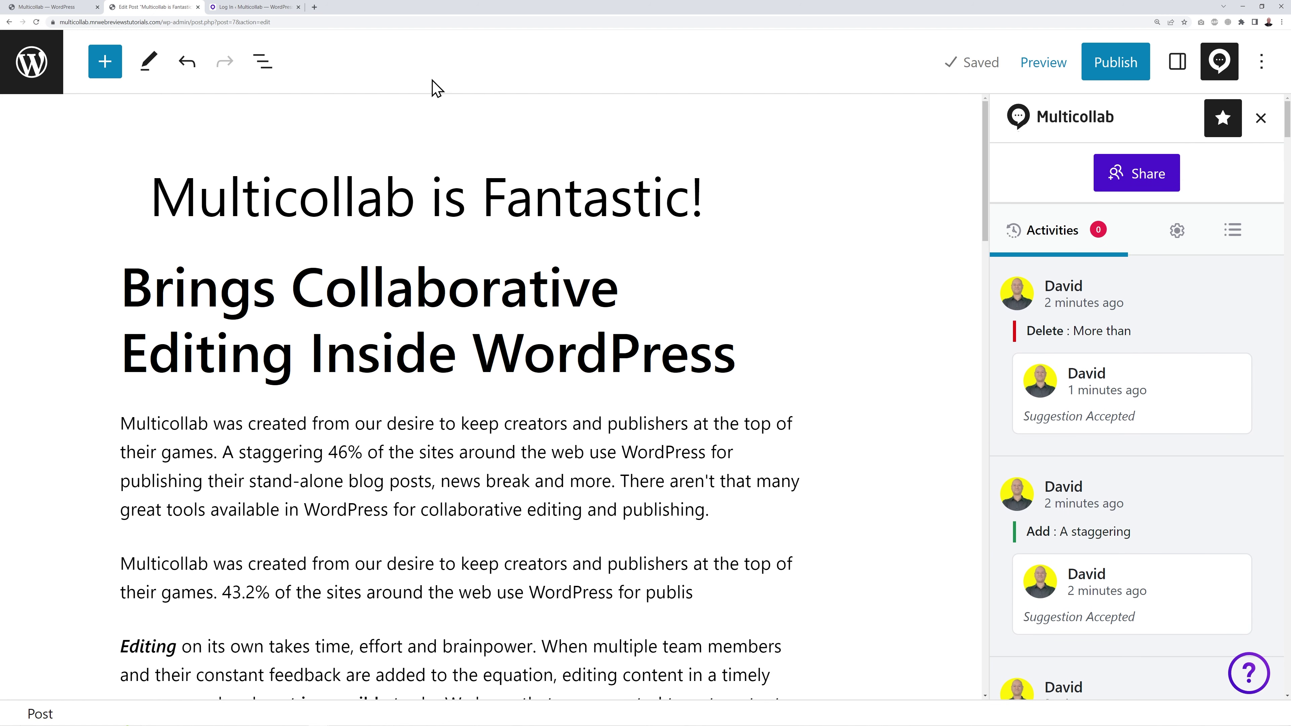
click(51, 7)
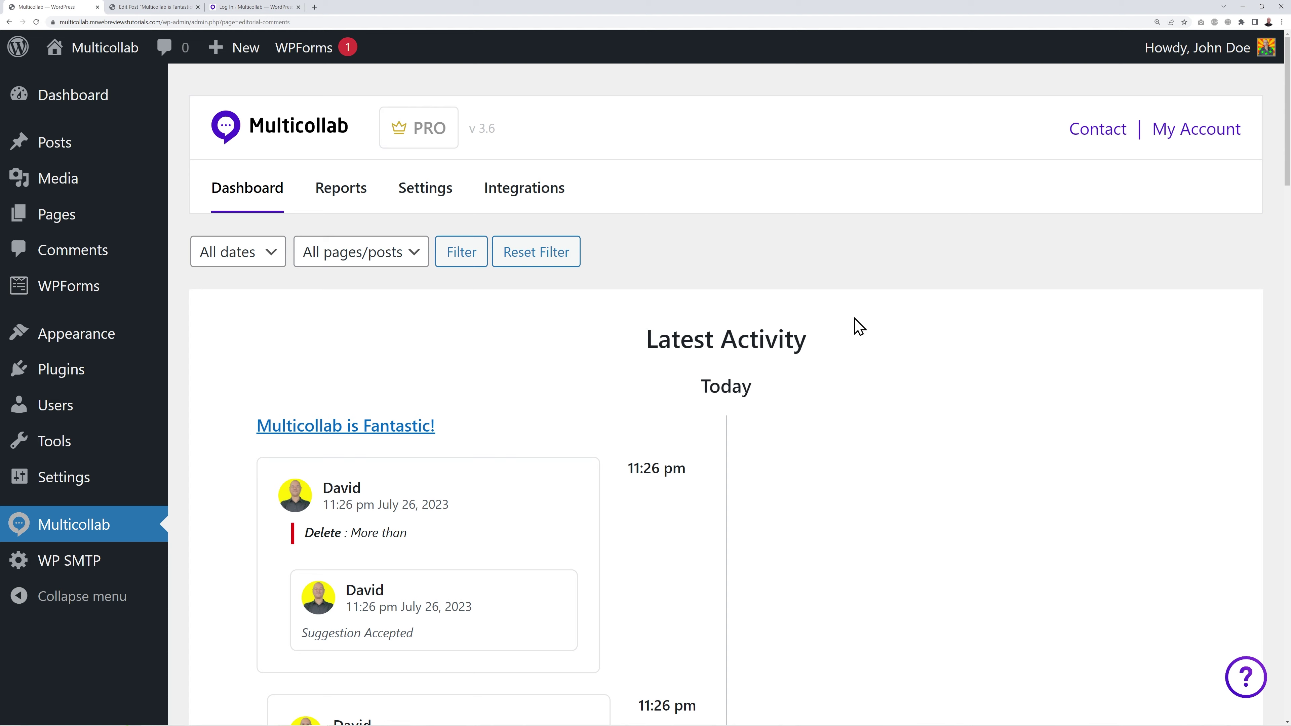
- Review the accepted and rejected suggestions in Latest Activity, then go to Multicollab's reports view
scroll(891, 470, down, 5)
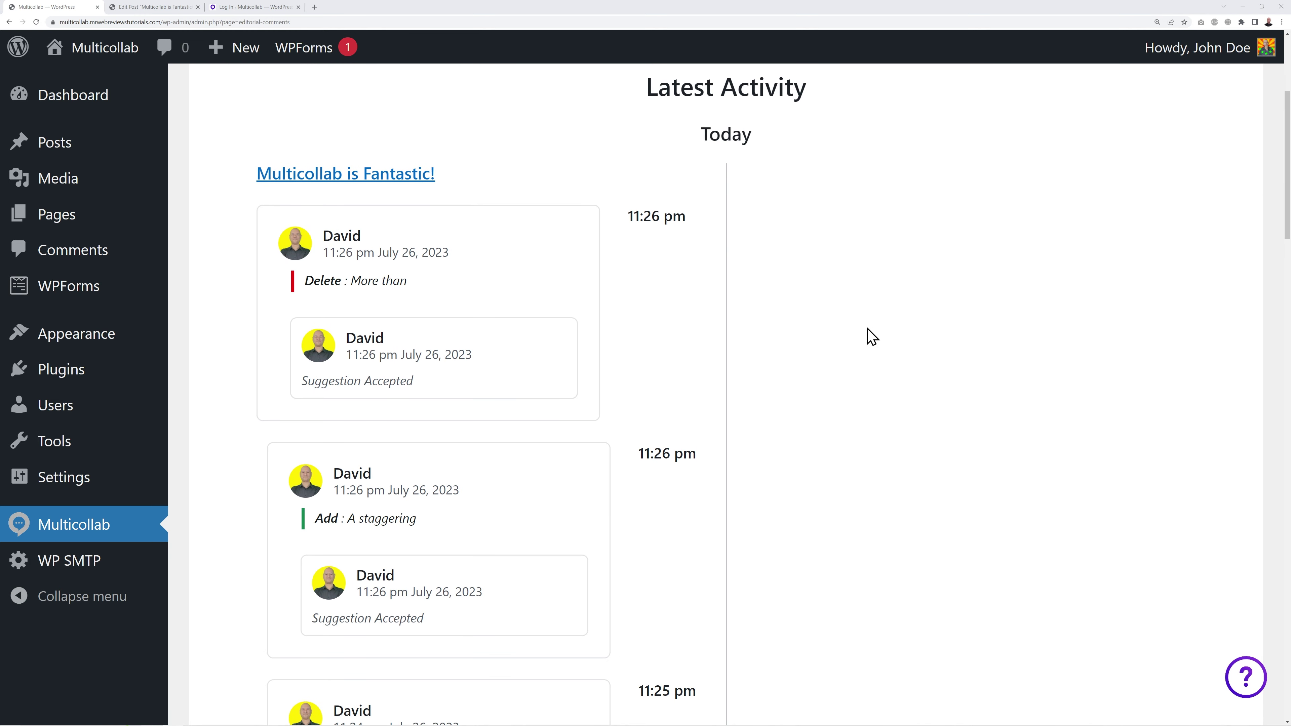
scroll(747, 311, down, 1)
scroll(901, 329, down, 2)
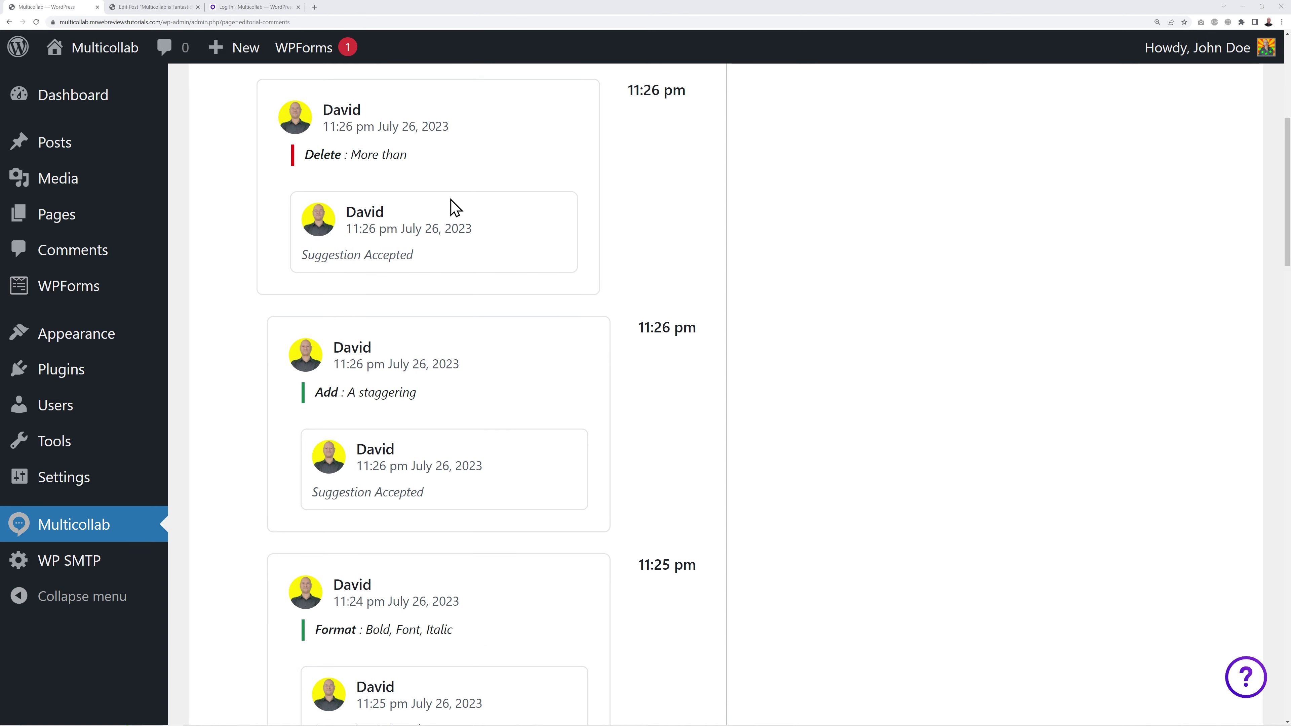
scroll(859, 496, down, 2)
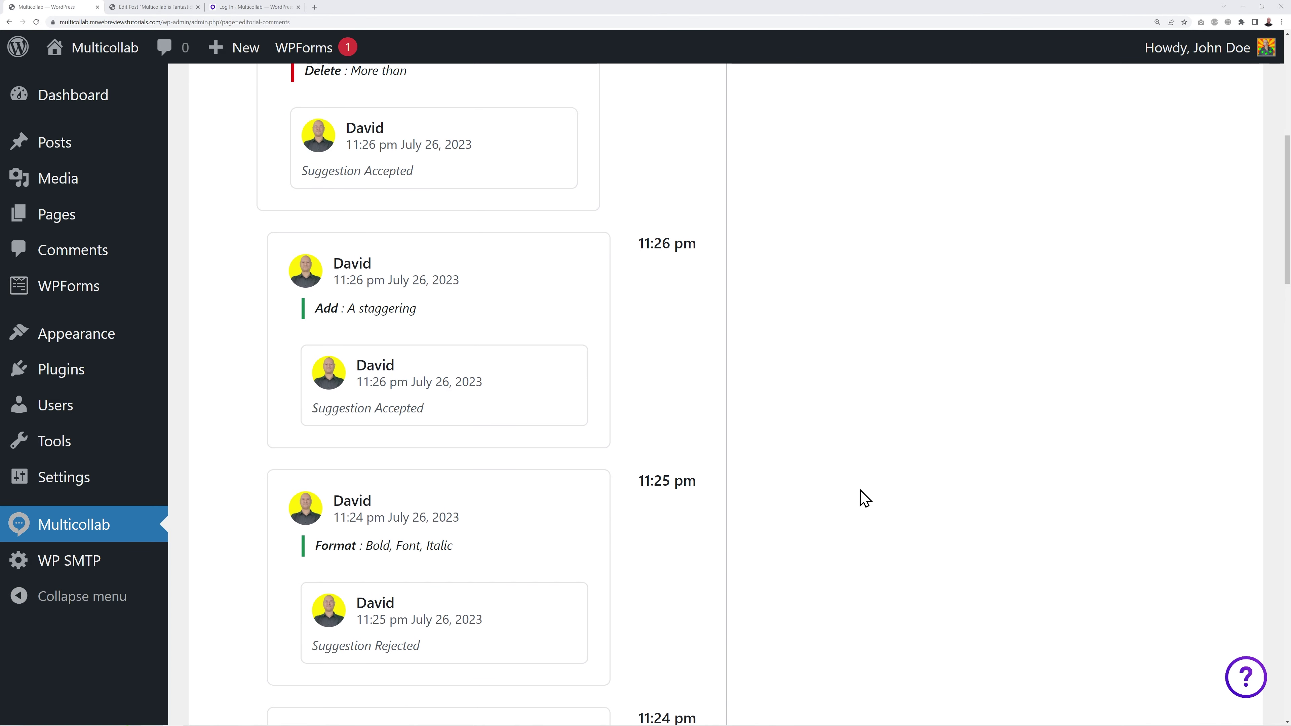
scroll(859, 496, up, 4)
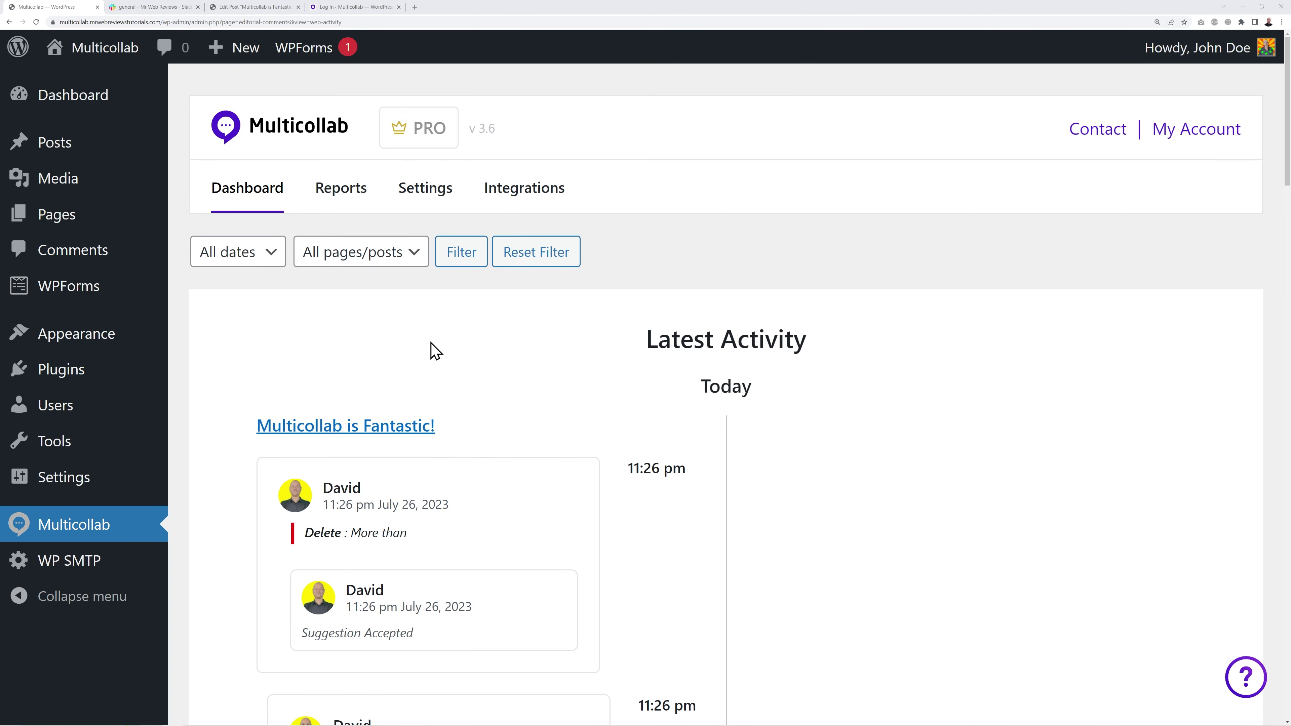
click(353, 195)
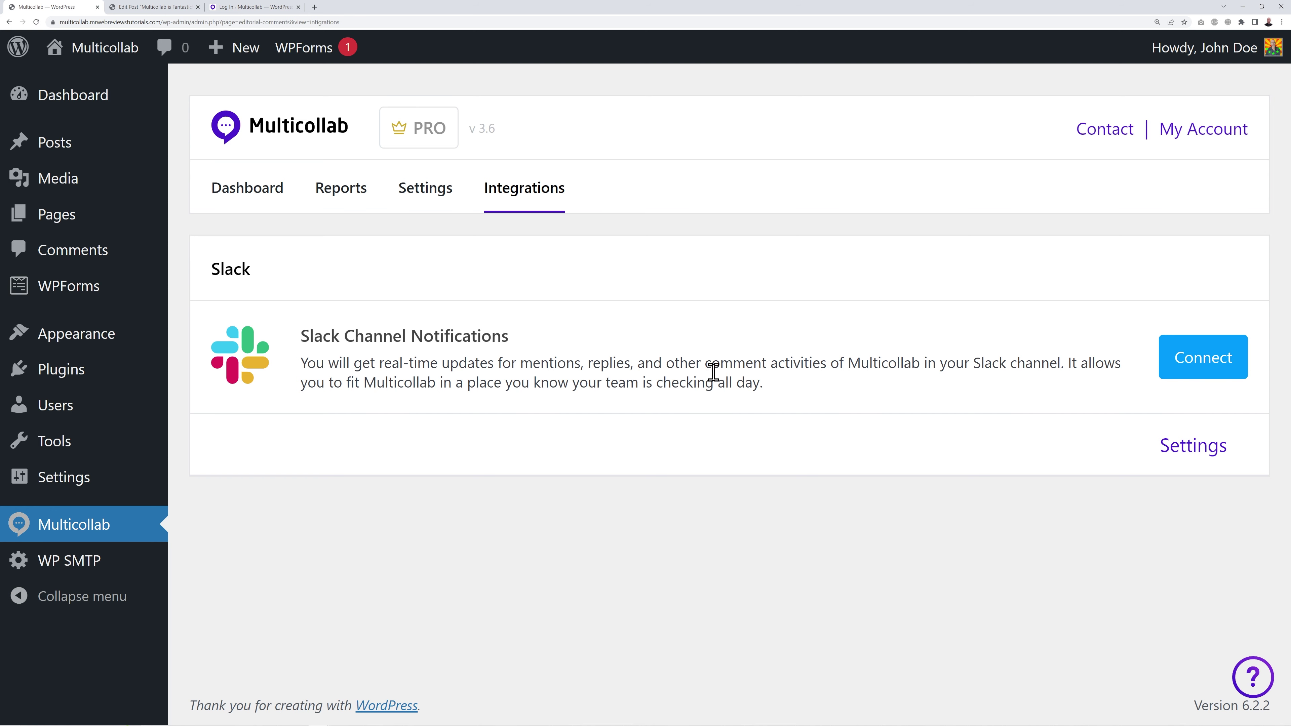
- Authorize Multicollab in the Slack workspace to post notifications to the #general channel
click(1187, 373)
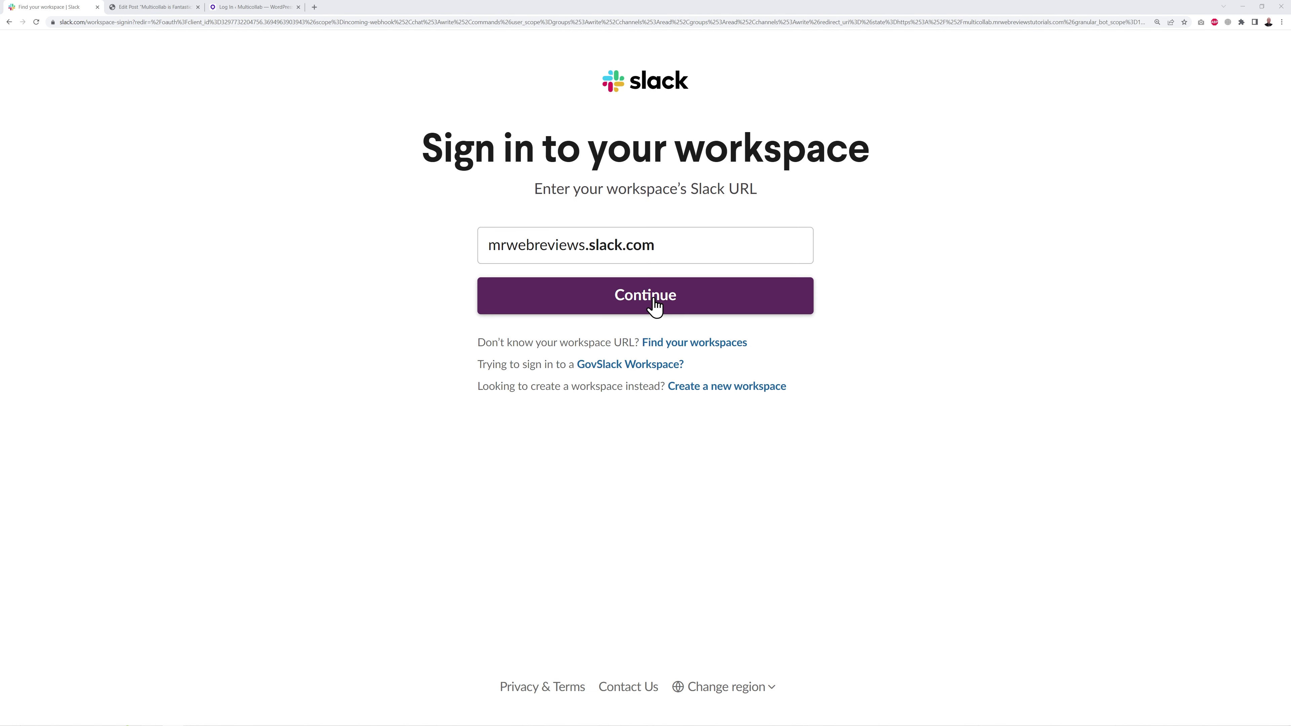
click(655, 305)
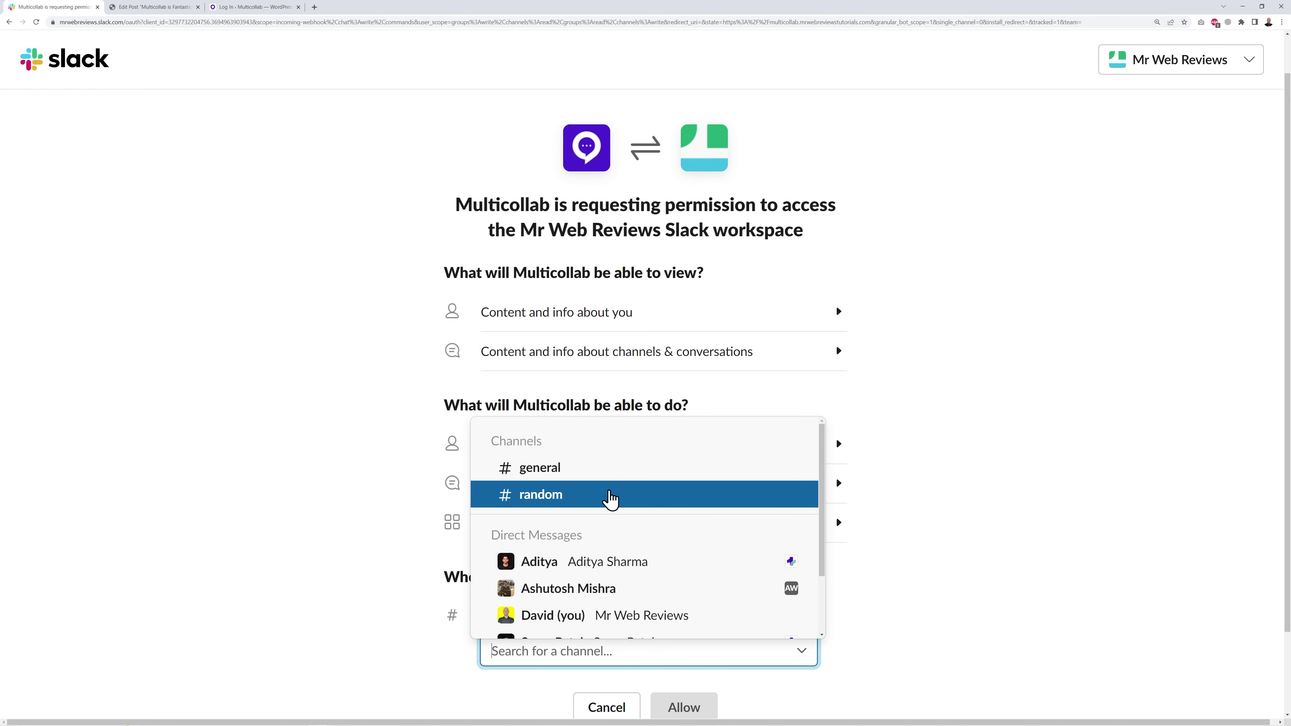
click(575, 472)
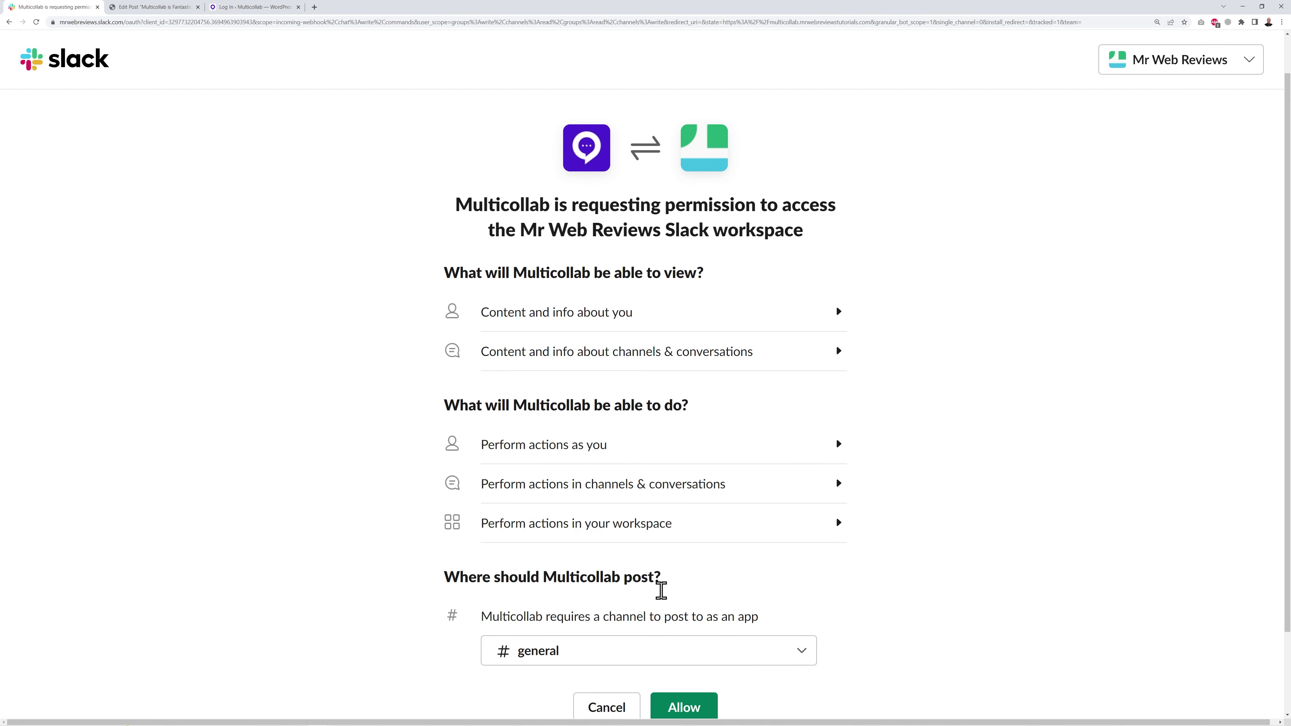
click(685, 709)
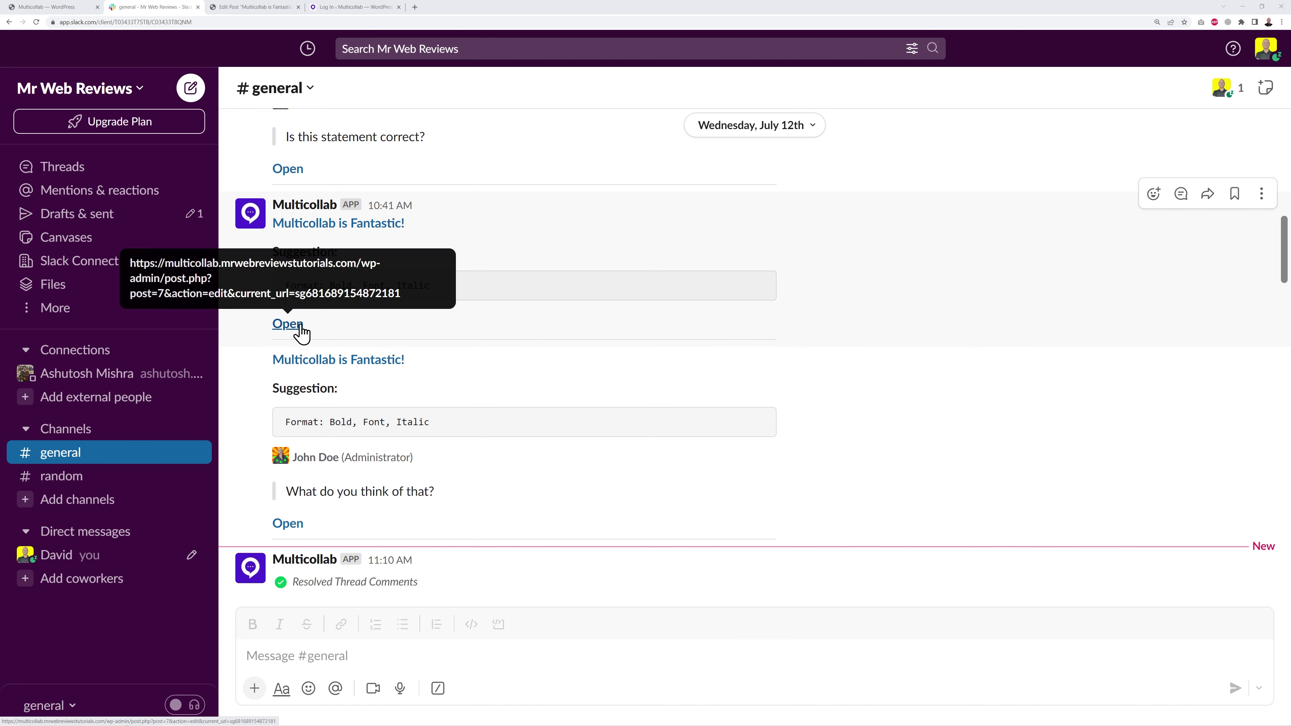
- Read Multicollab's comment and suggestion notifications in #general, then return to Multicollab in WordPress
scroll(759, 456, down, 10)
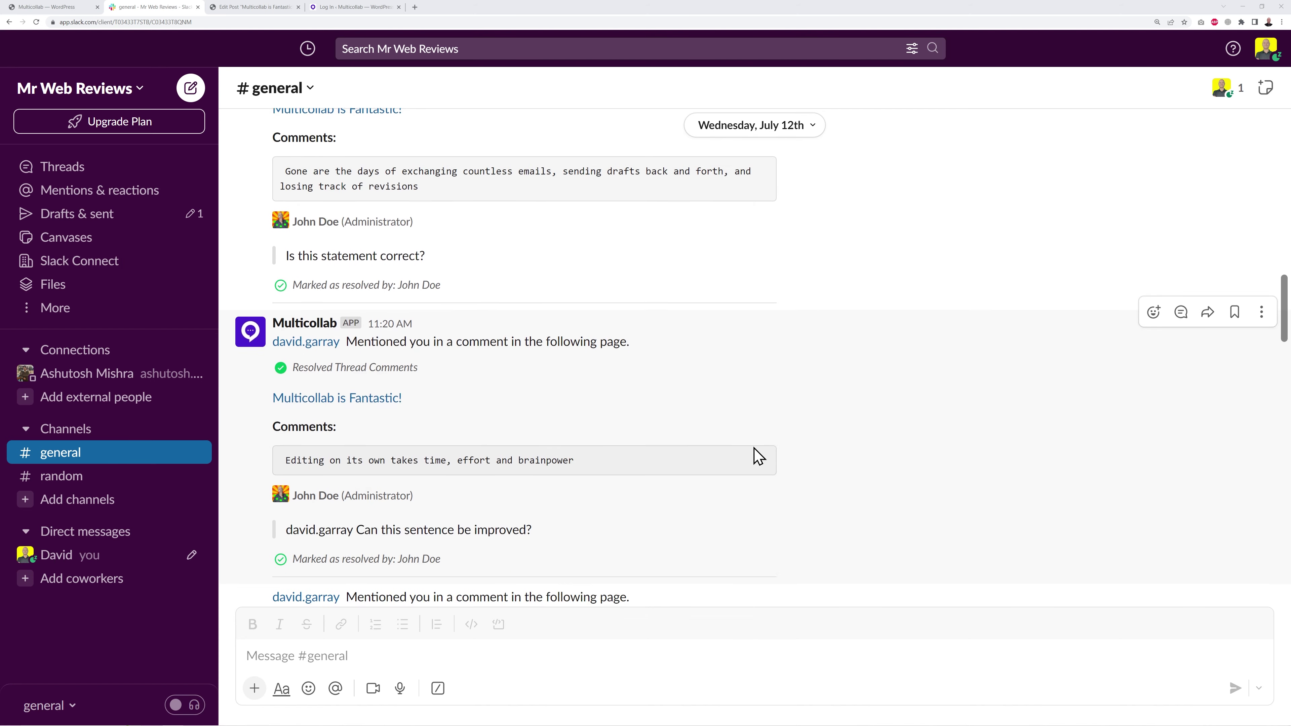
scroll(758, 456, down, 5)
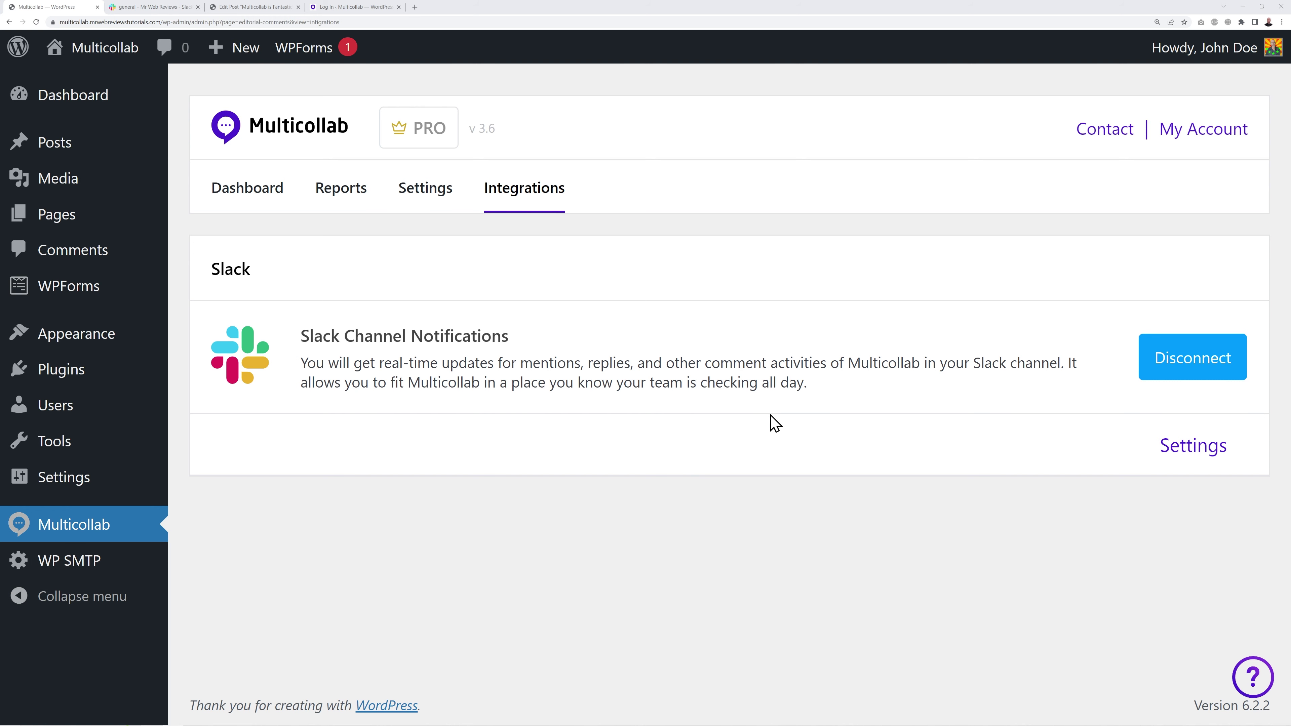
click(425, 191)
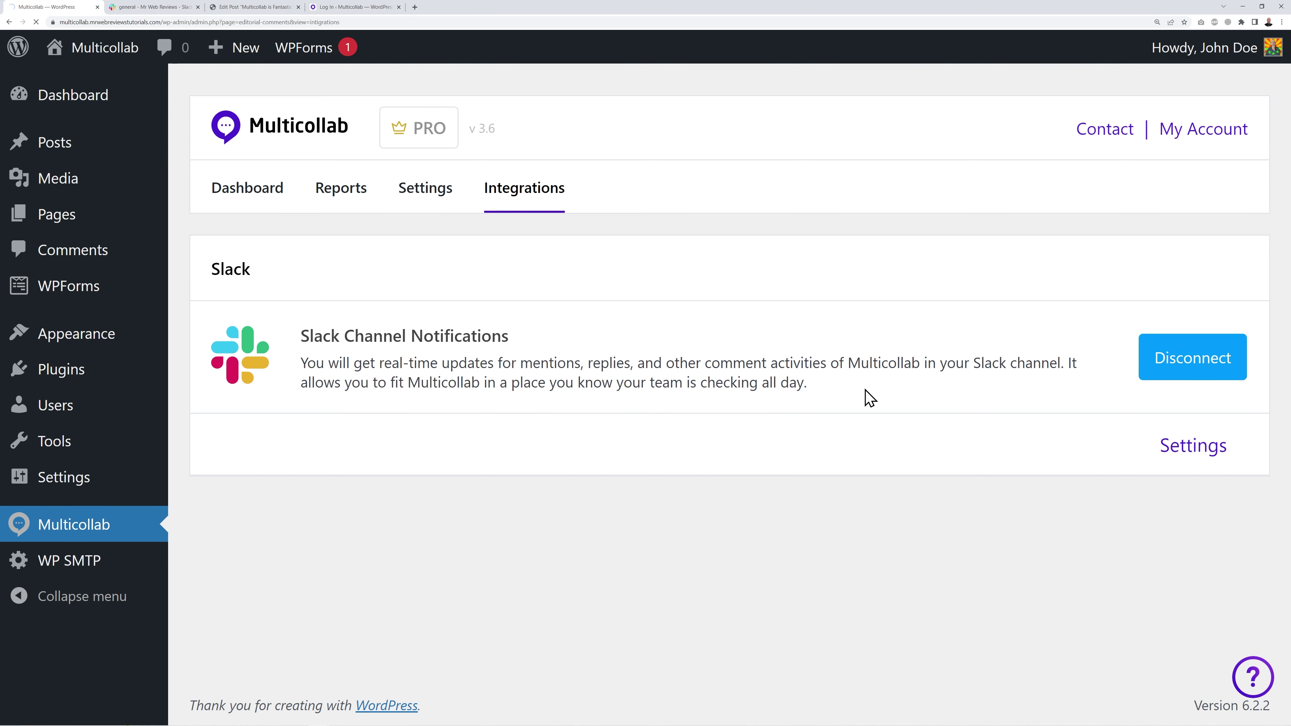
- Scroll the Settings page to view the role permissions table and English Multilingual Options
scroll(859, 376, down, 10)
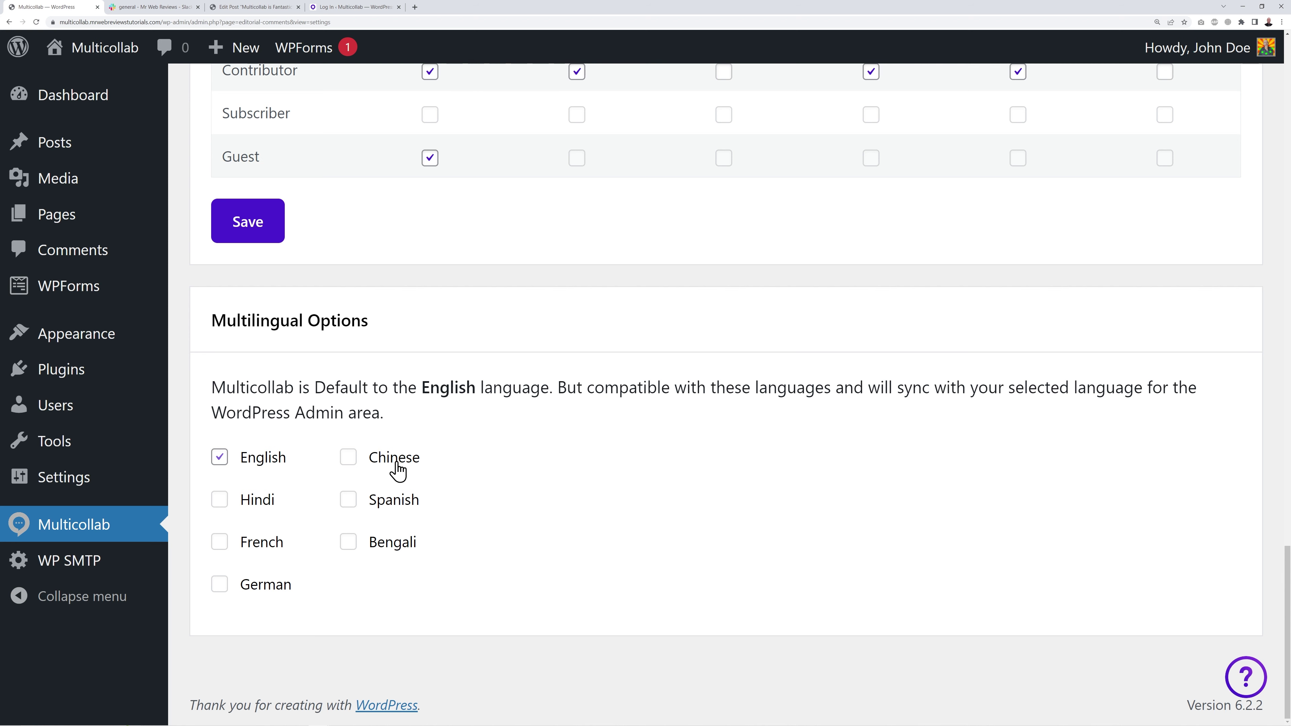
scroll(676, 543, up, 3)
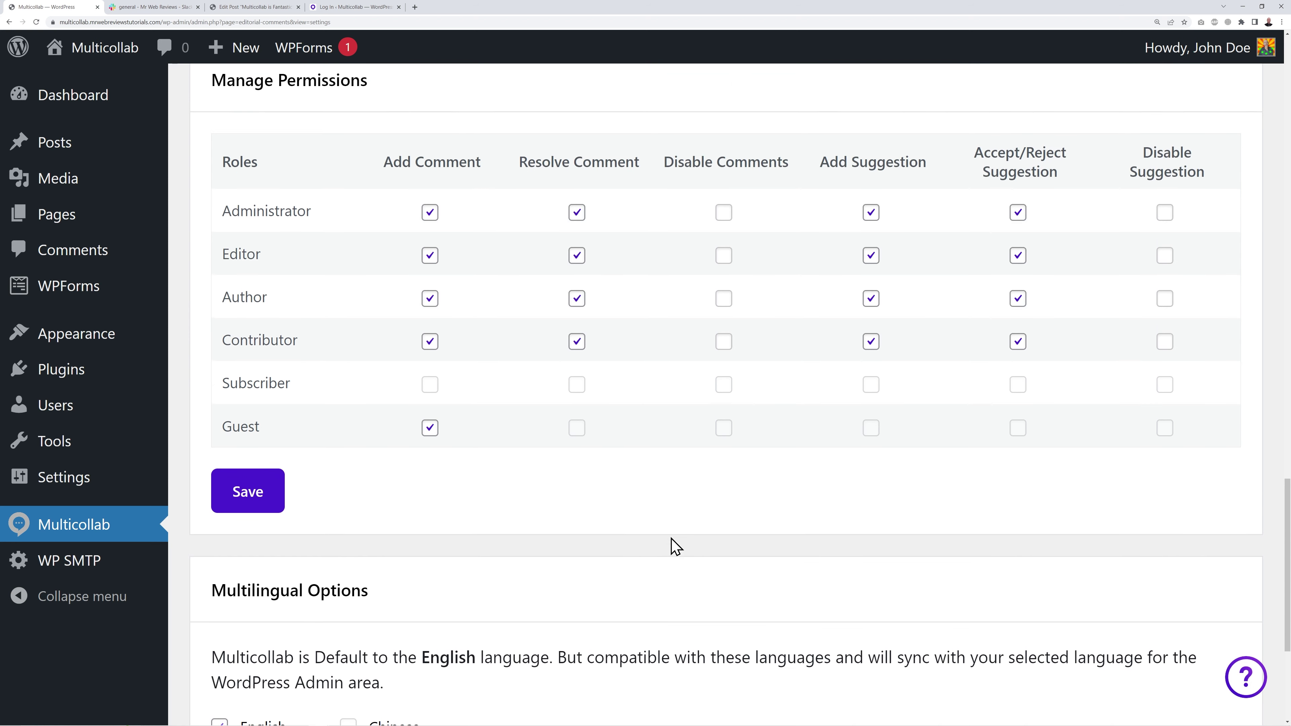
scroll(672, 542, up, 1)
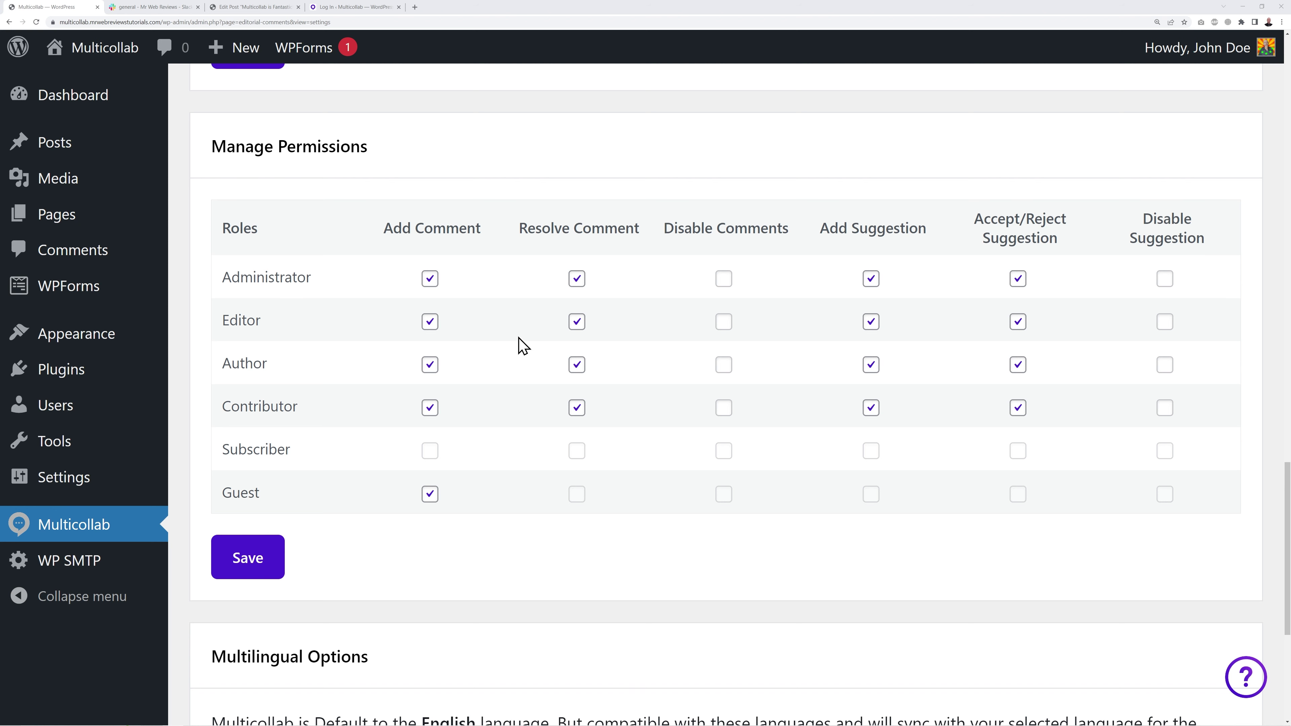
click(431, 281)
click(431, 280)
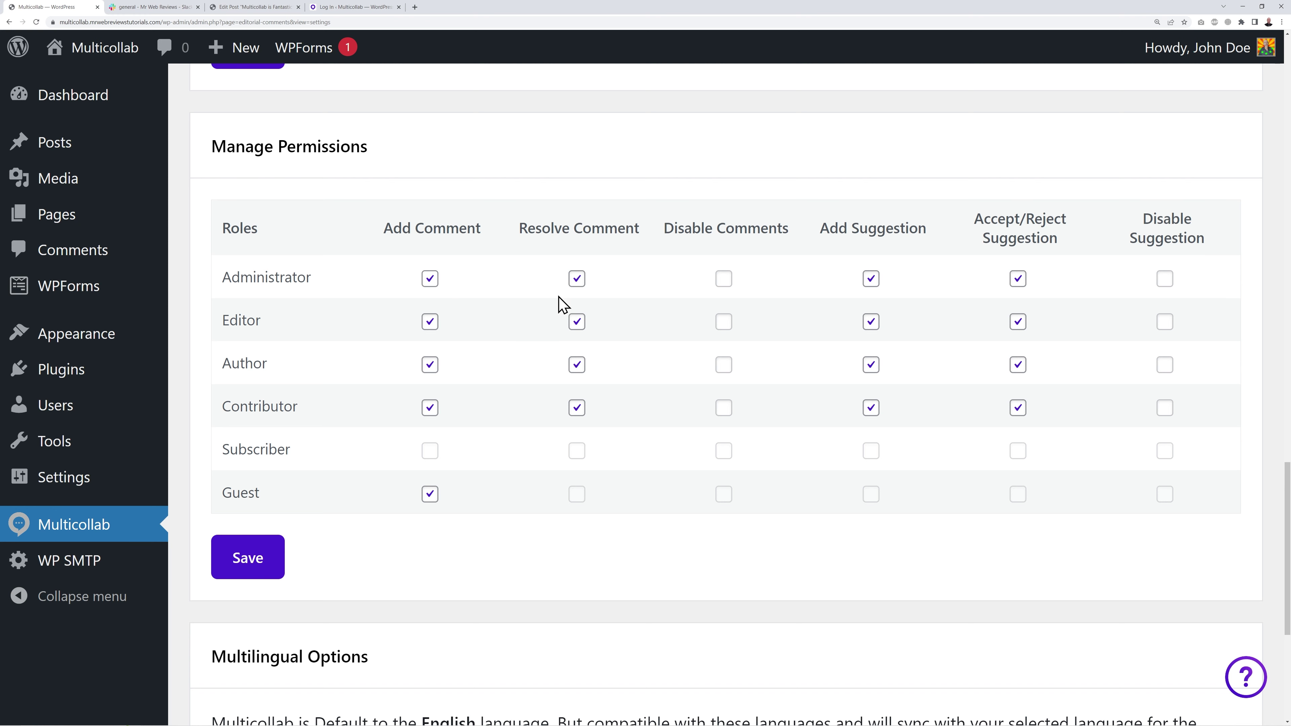
click(578, 281)
click(578, 281)
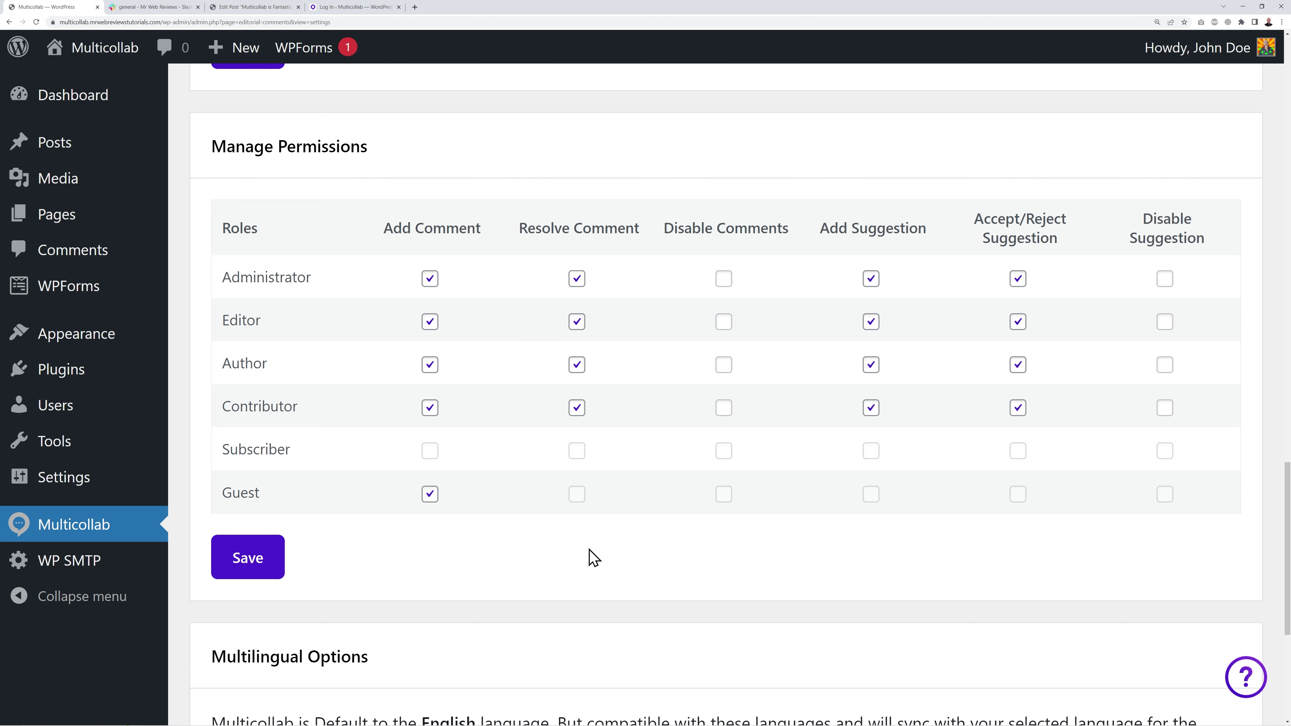